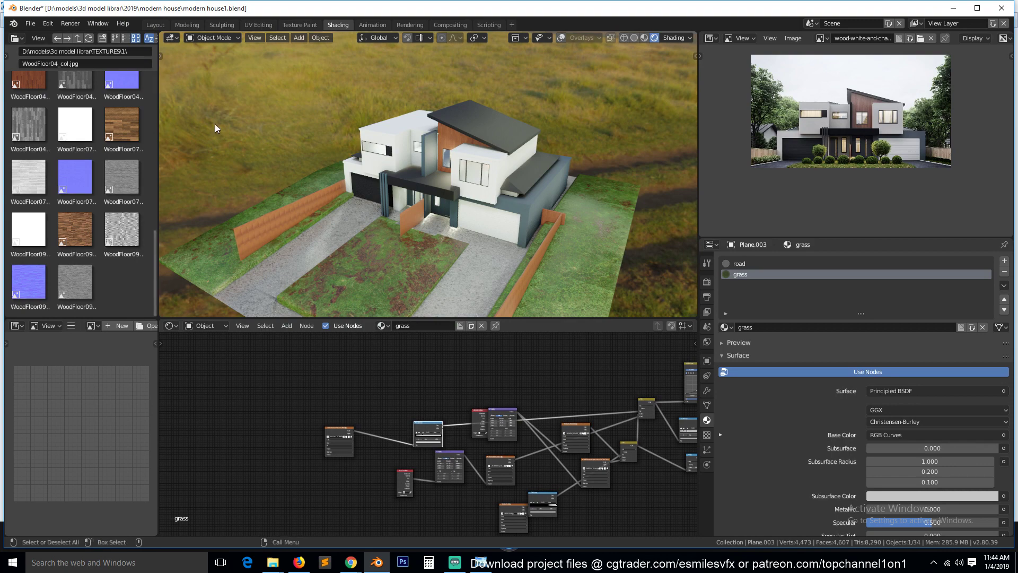
# Step: Launch a second Blender instance alongside the open modern house scene
pyautogui.click(373, 570)
pyautogui.moveTo(372, 570); pyautogui.dragTo(387, 530)
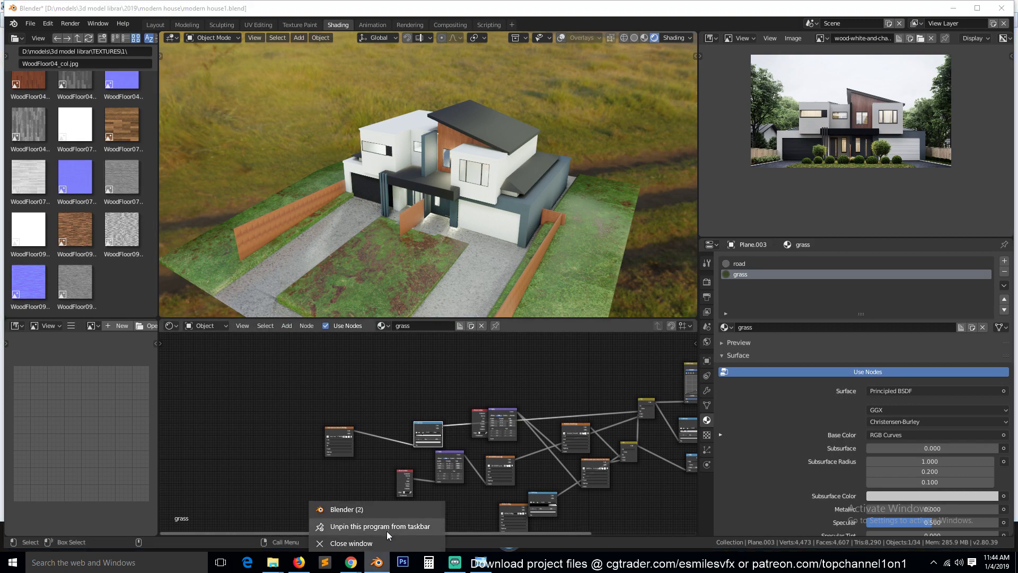
pyautogui.click(371, 509)
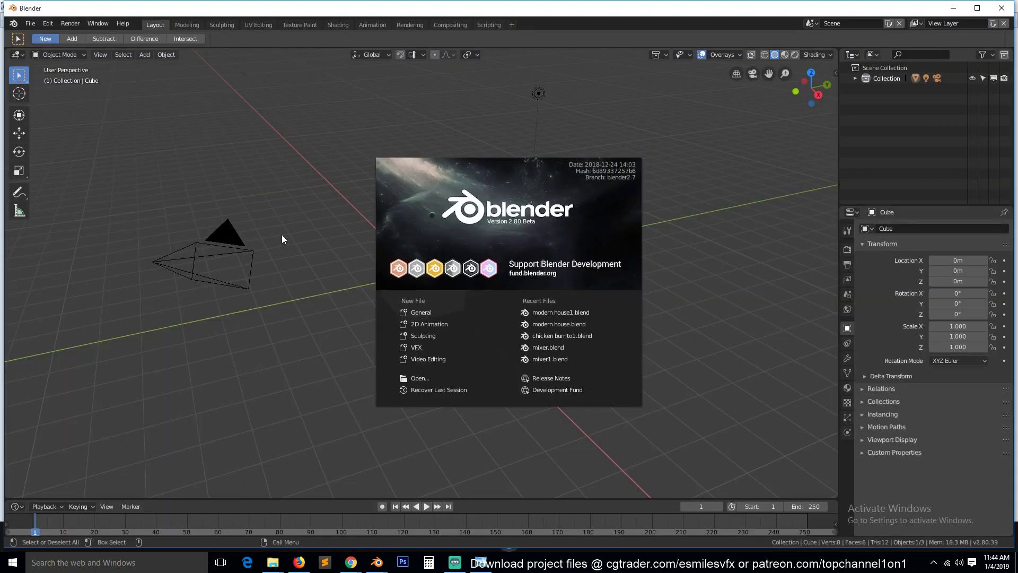
# Step: Dismiss the splash screen, start opening a blend file and browse to the library's 2018\december folder
pyautogui.click(32, 24)
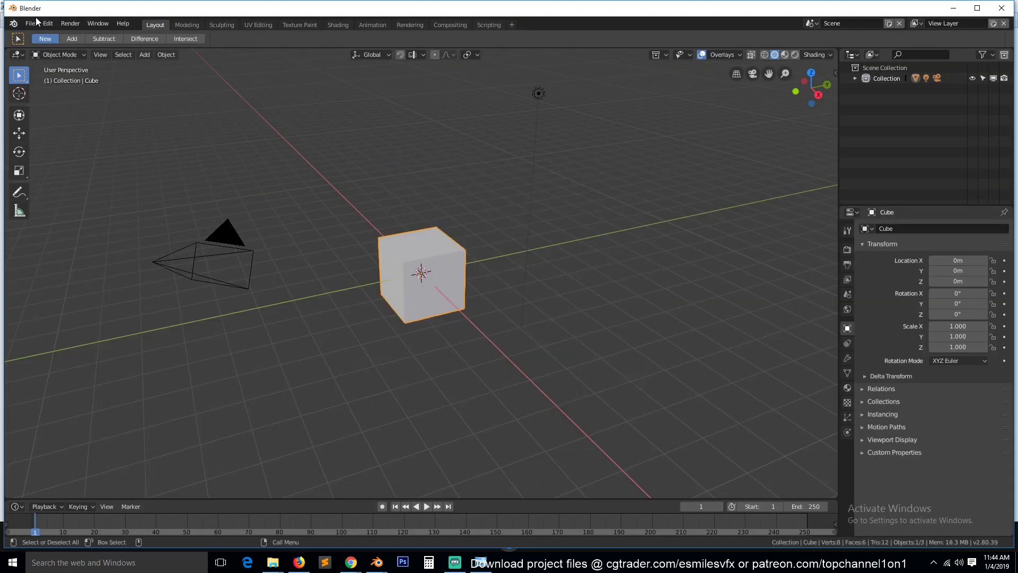
pyautogui.click(30, 25)
pyautogui.click(53, 47)
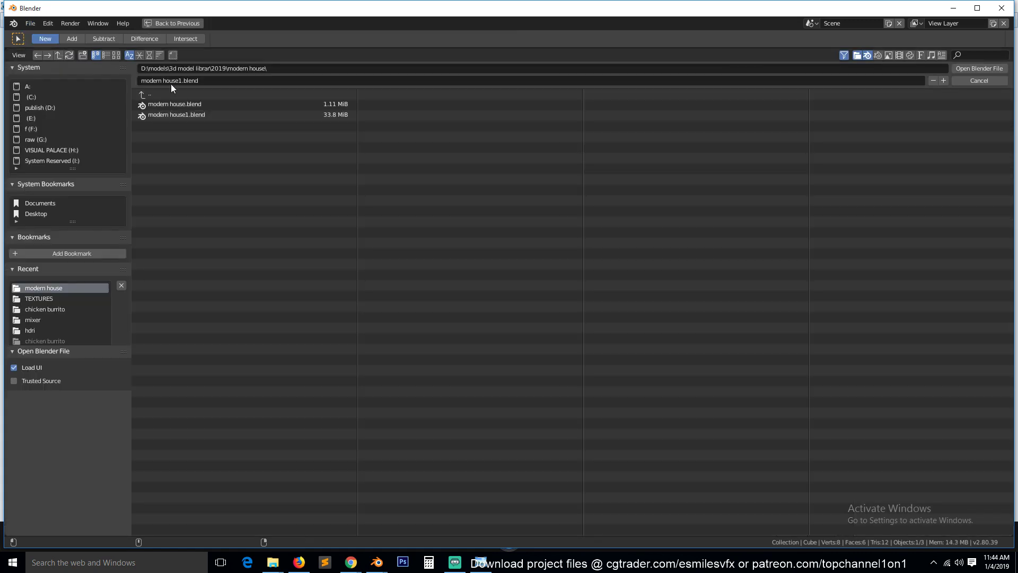
pyautogui.click(171, 94)
pyautogui.click(182, 95)
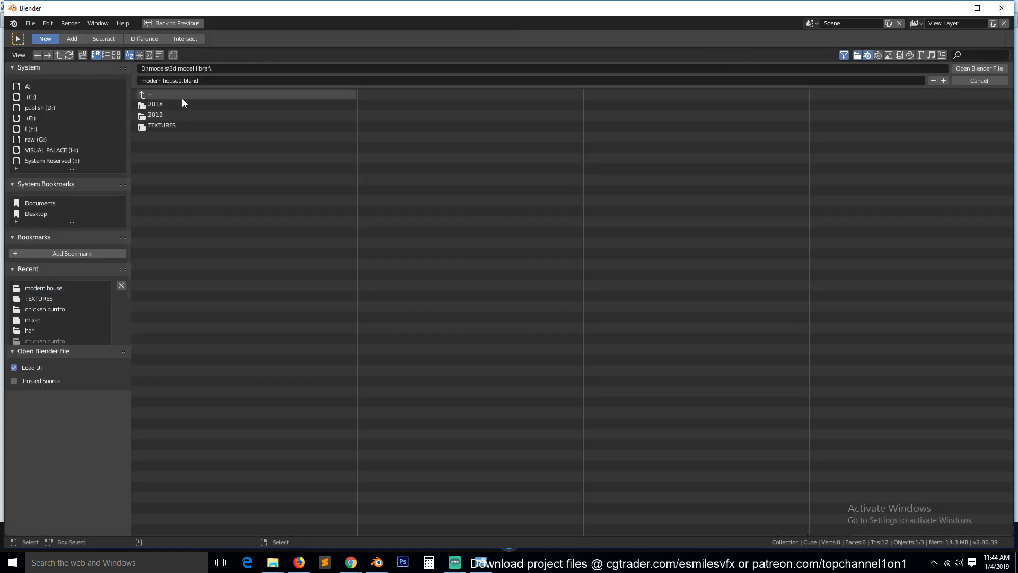
pyautogui.click(182, 102)
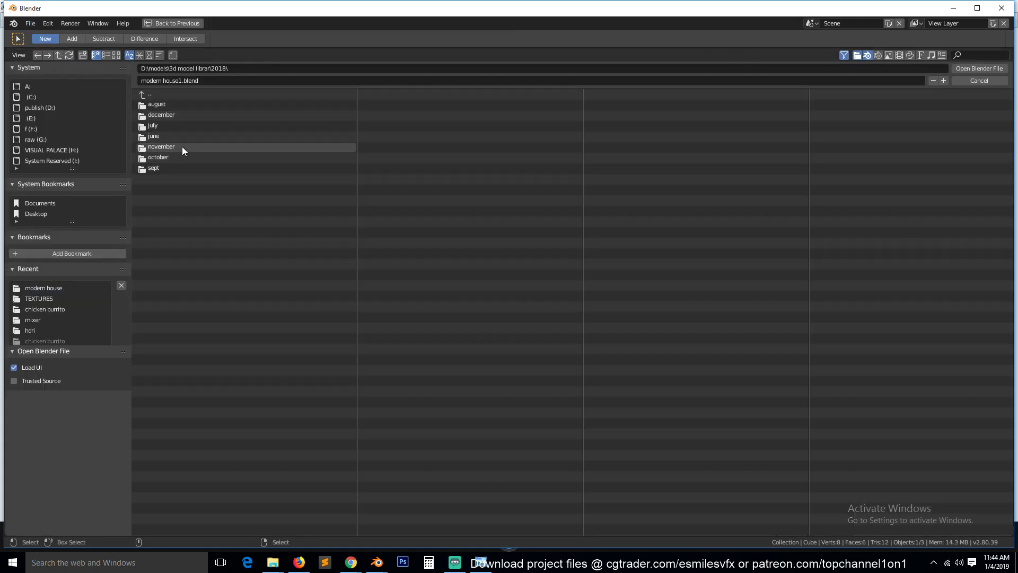
pyautogui.click(182, 115)
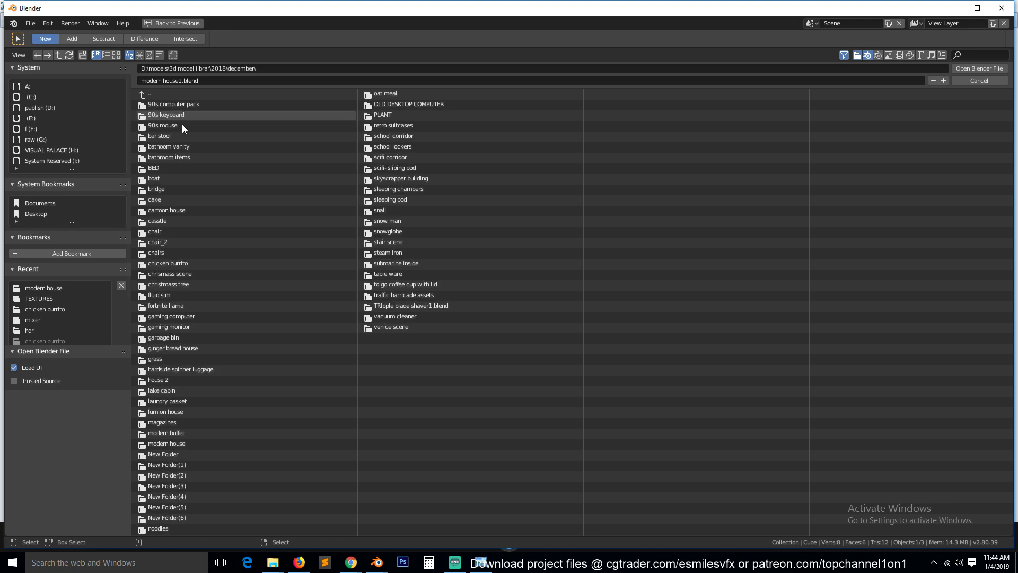
# Step: Display the contents of the december folder as thumbnails and sort them by modification date
pyautogui.click(116, 55)
pyautogui.scroll(-5, 484, 329)
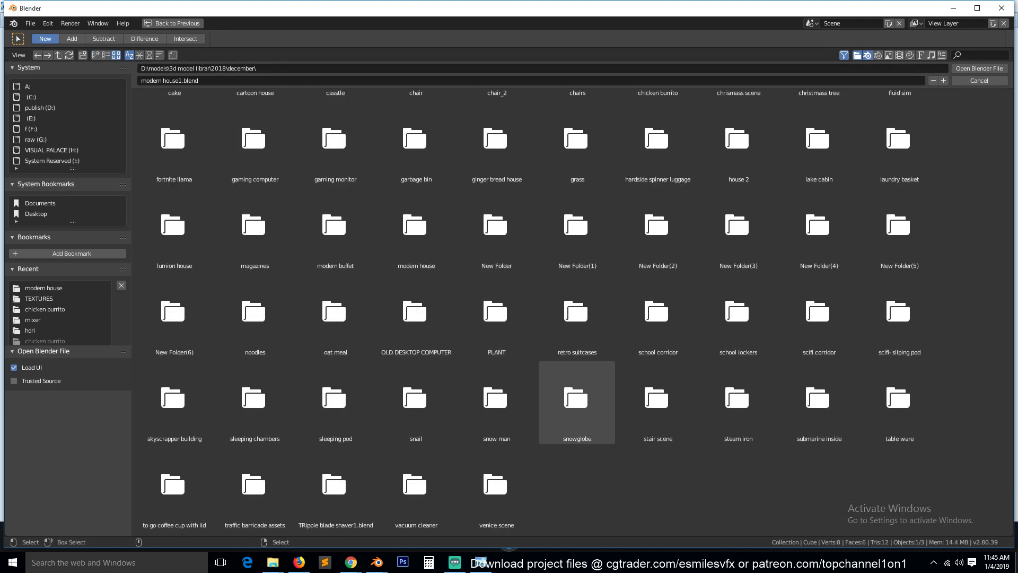
pyautogui.scroll(5, 864, 383)
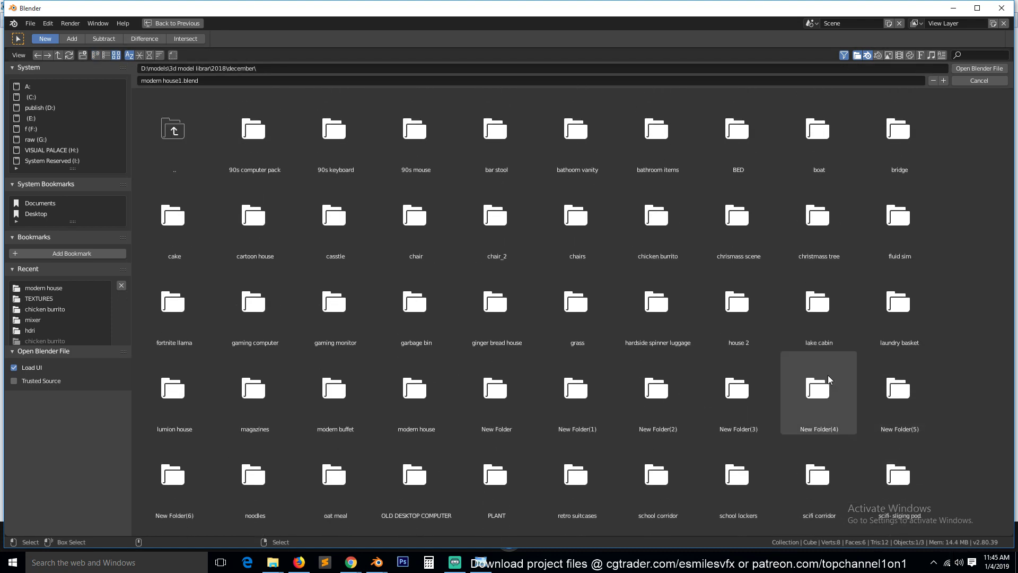
pyautogui.click(150, 56)
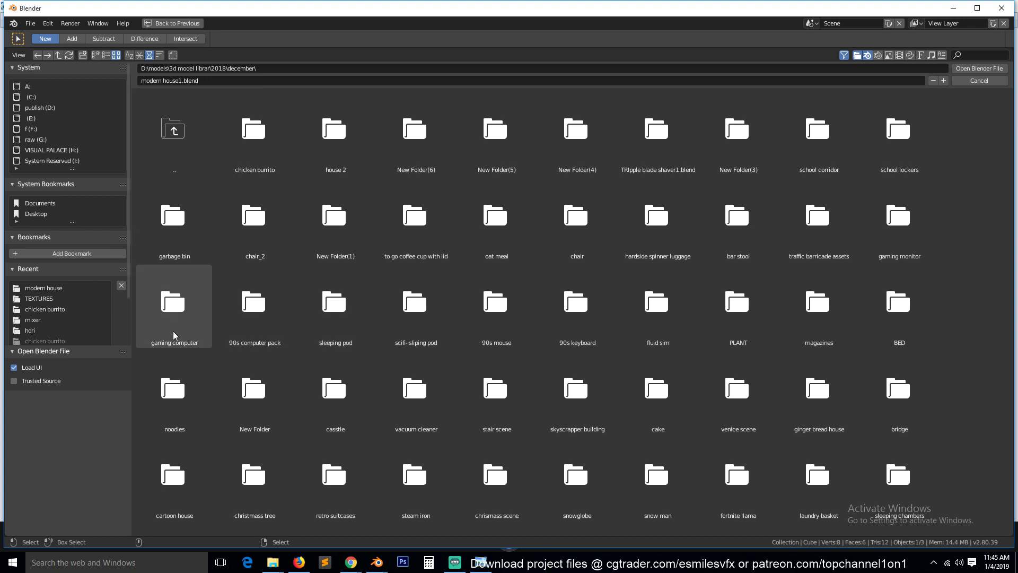
pyautogui.scroll(-1, 583, 345)
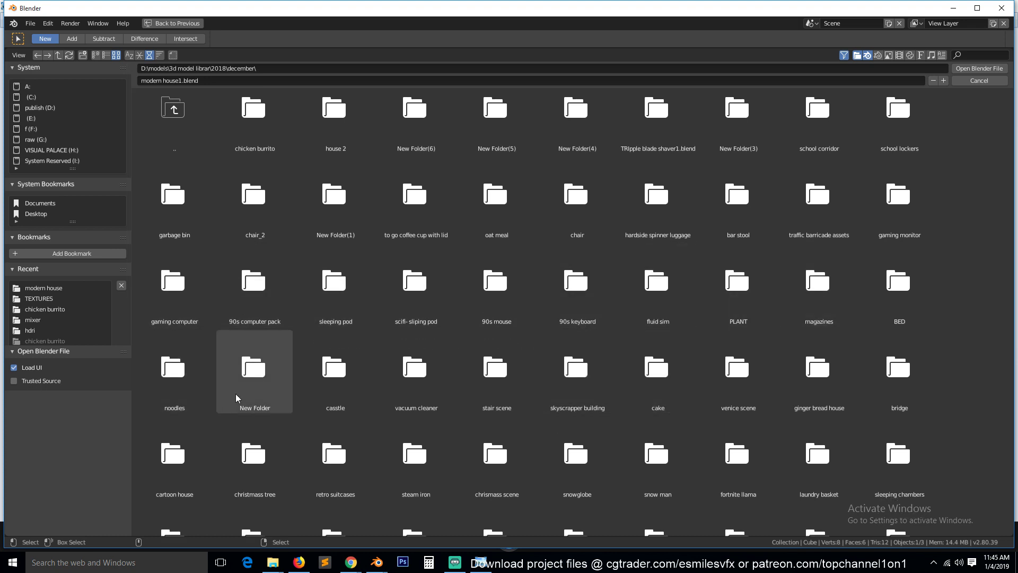
pyautogui.scroll(-1, 466, 386)
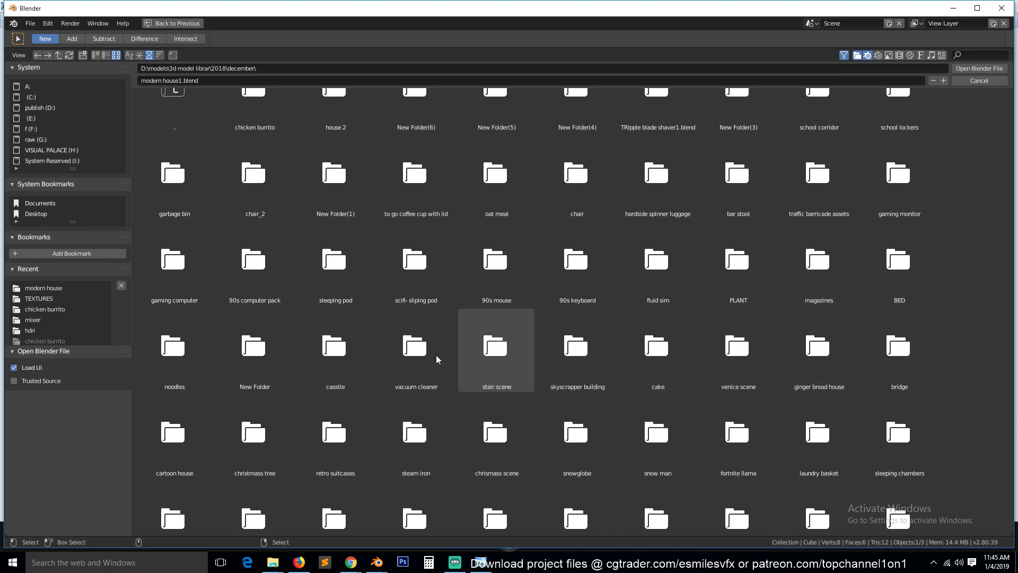
pyautogui.scroll(-2, 241, 355)
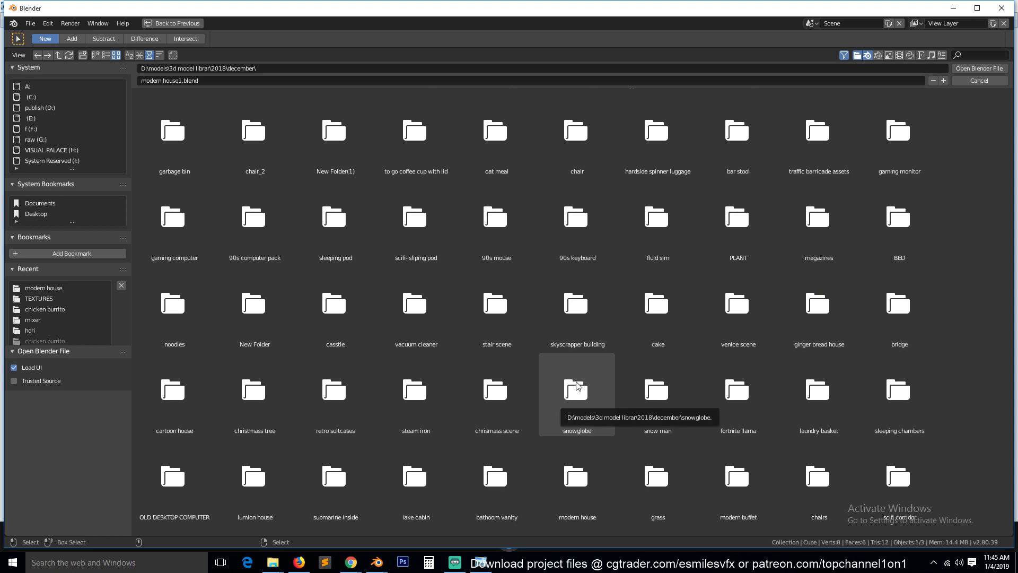
# Step: Check the contents of the modern house folder, return to the december folder and look through its project folders
pyautogui.click(579, 478)
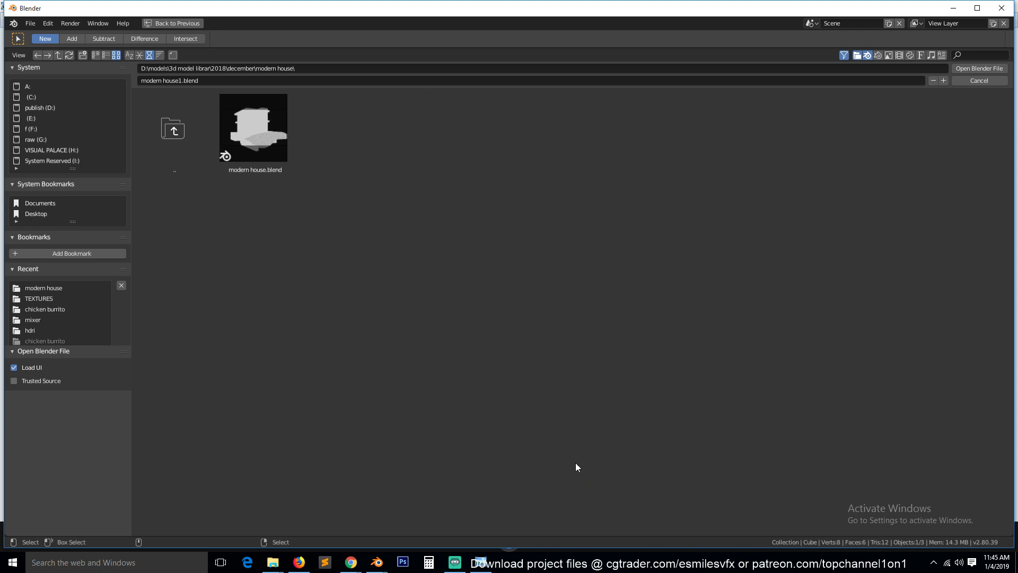
pyautogui.click(181, 126)
pyautogui.scroll(-1, 302, 320)
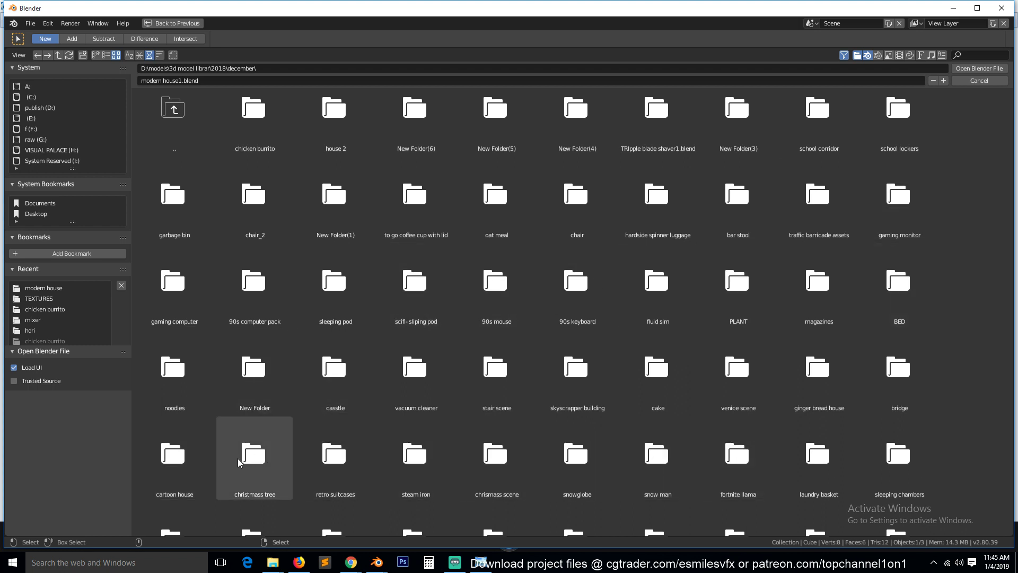
pyautogui.scroll(-2, 252, 438)
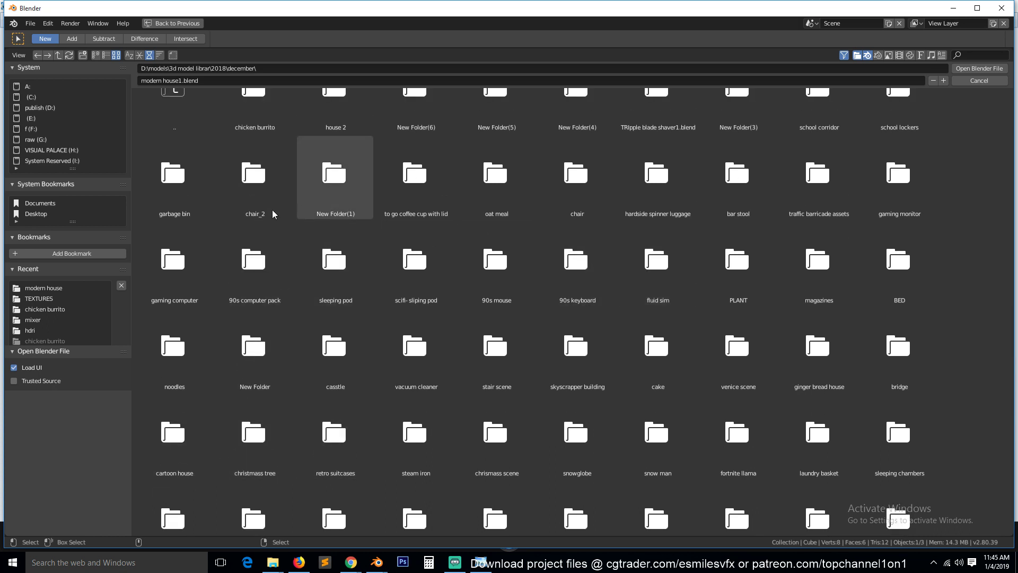
pyautogui.scroll(-2, 565, 258)
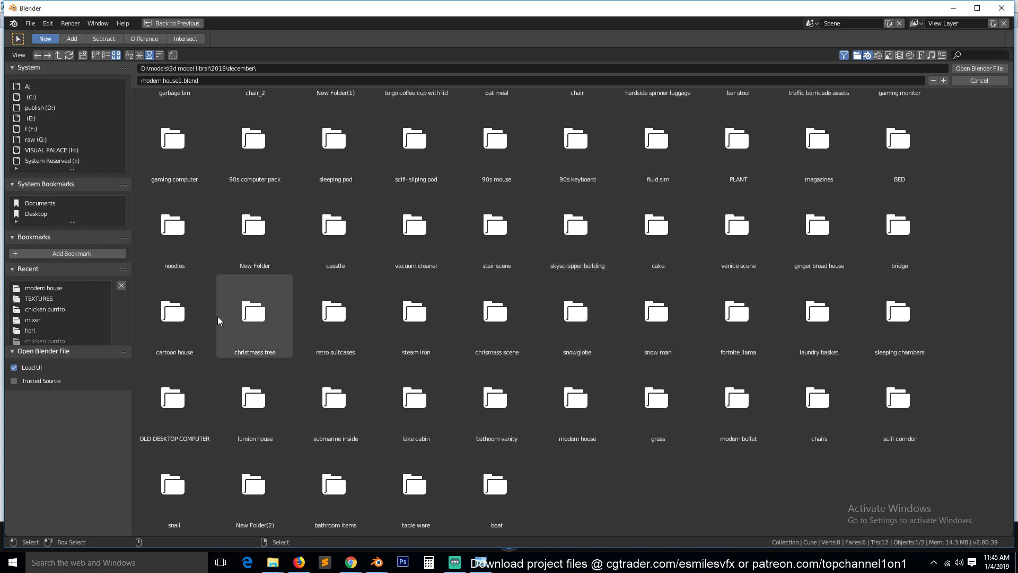
pyautogui.scroll(2, 552, 294)
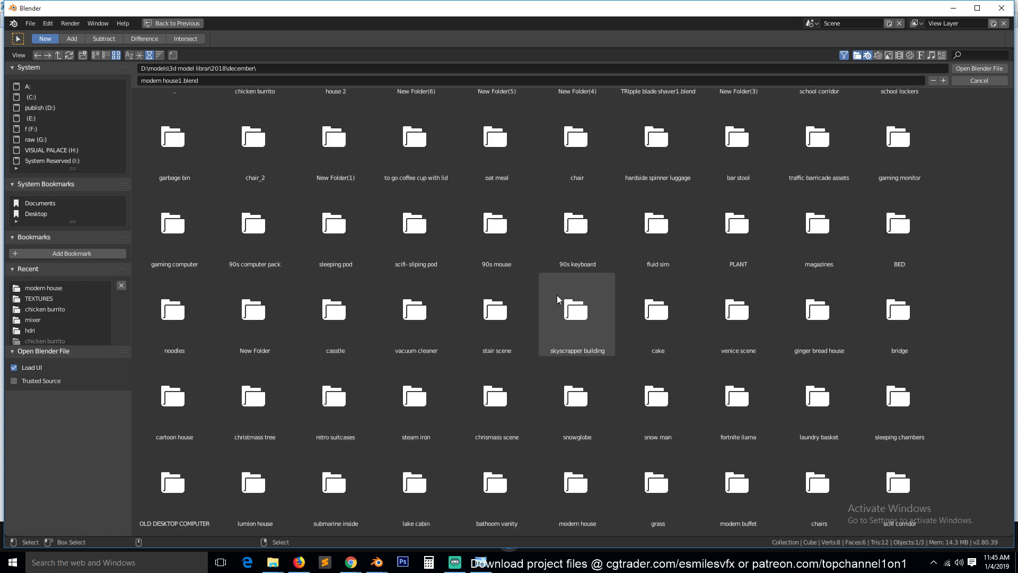
pyautogui.scroll(1, 558, 292)
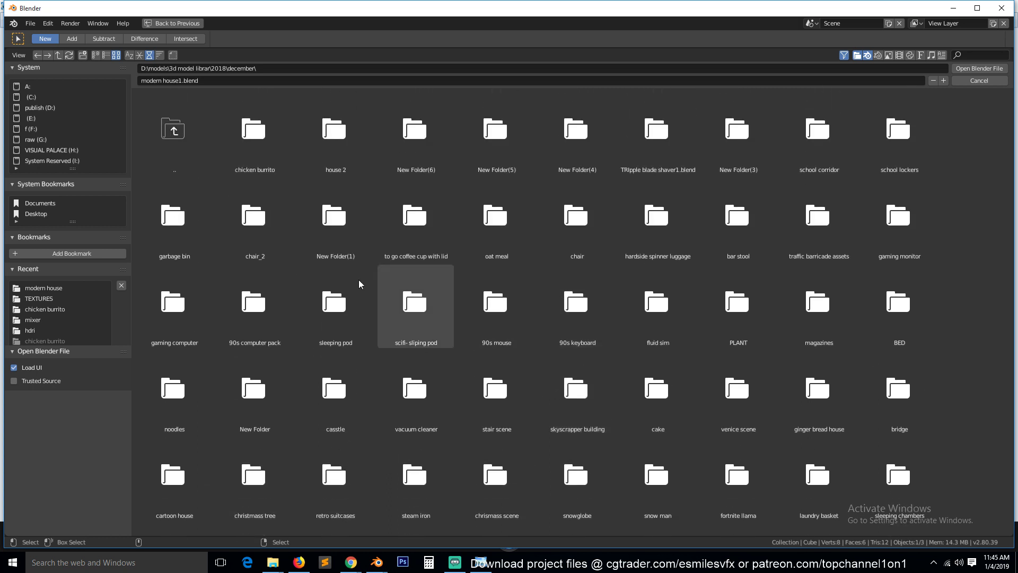
# Step: Sort the december folder alphabetically and open lumion house.blend from the lumion house folder
pyautogui.click(132, 55)
pyautogui.scroll(-2, 282, 374)
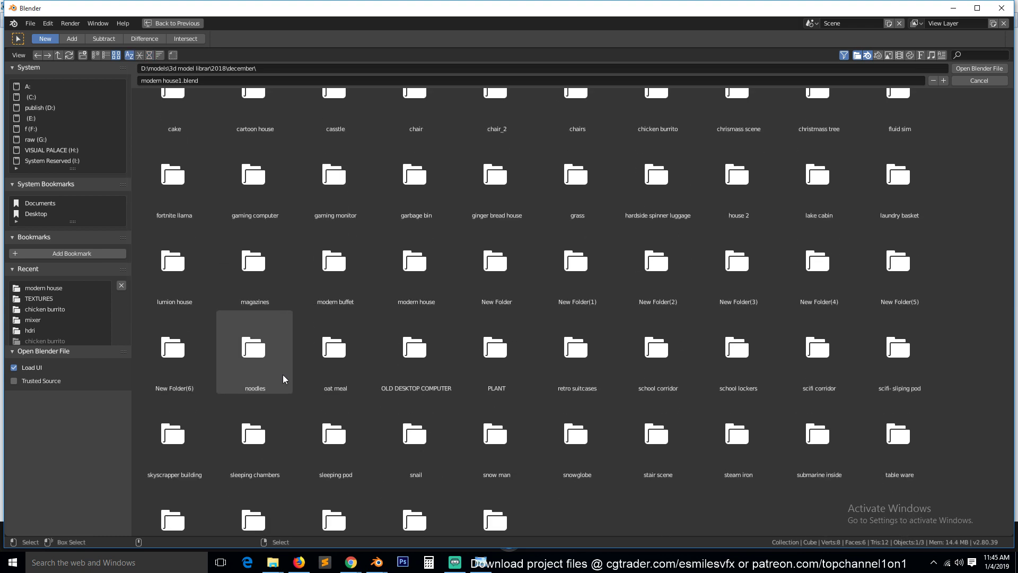
pyautogui.scroll(1, 756, 289)
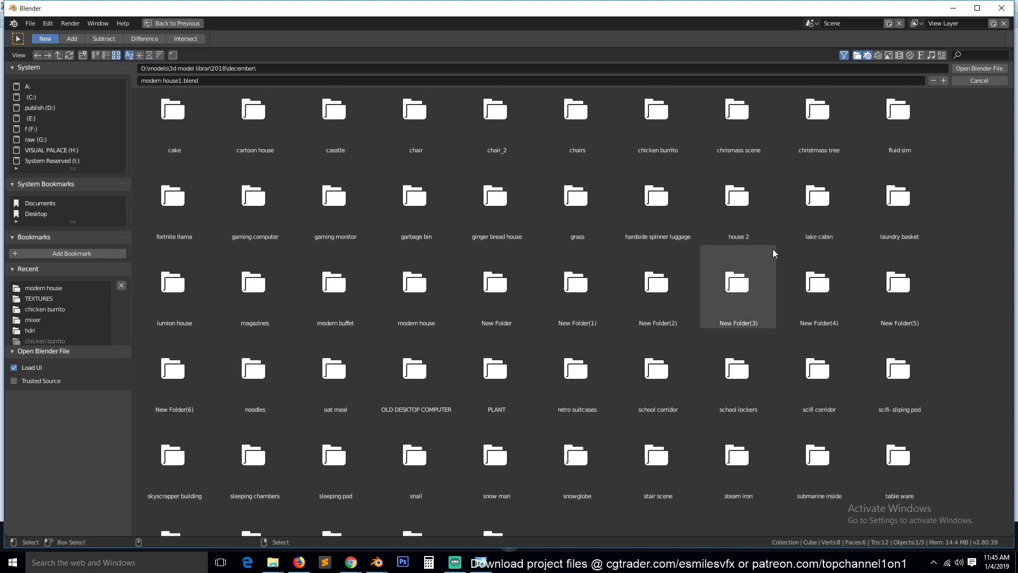
pyautogui.click(189, 301)
pyautogui.doubleClick(332, 133)
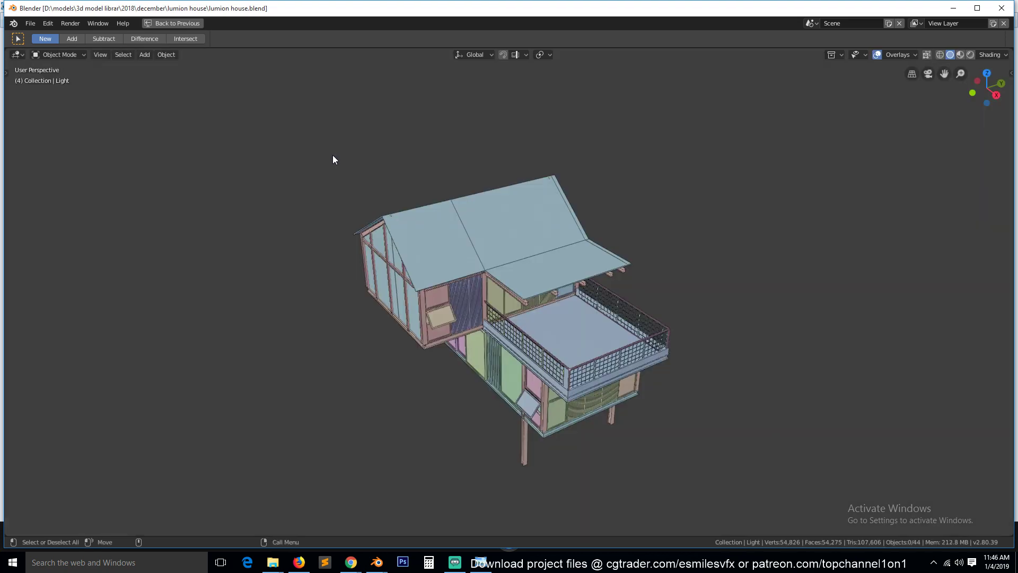
# Step: Look over the lumion house model in the Shading workspace and reopen lumion house.blend
pyautogui.moveTo(436, 256); pyautogui.dragTo(508, 256, button='middle')
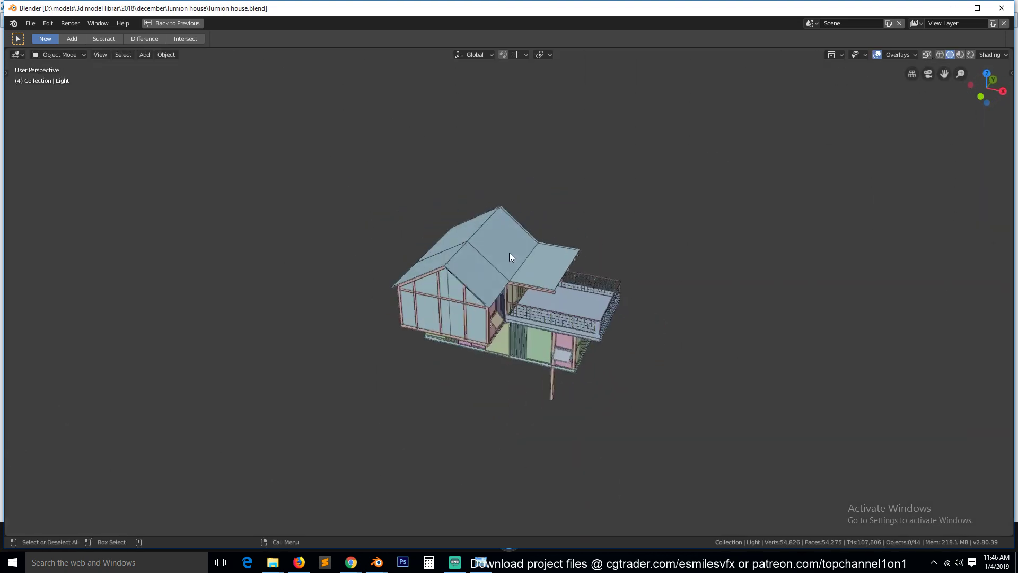
pyautogui.click(168, 24)
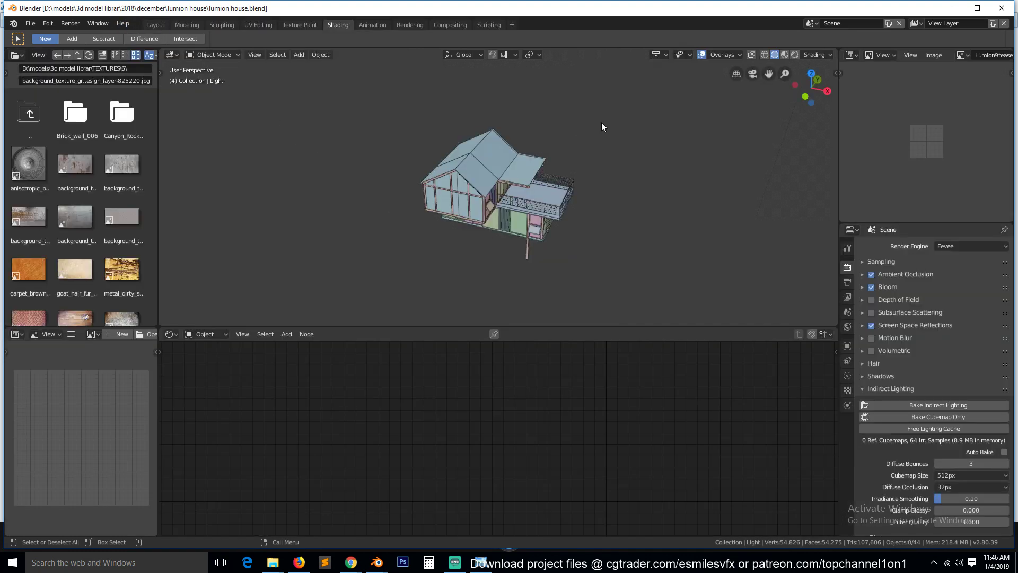
pyautogui.moveTo(599, 124); pyautogui.dragTo(501, 107, button='middle')
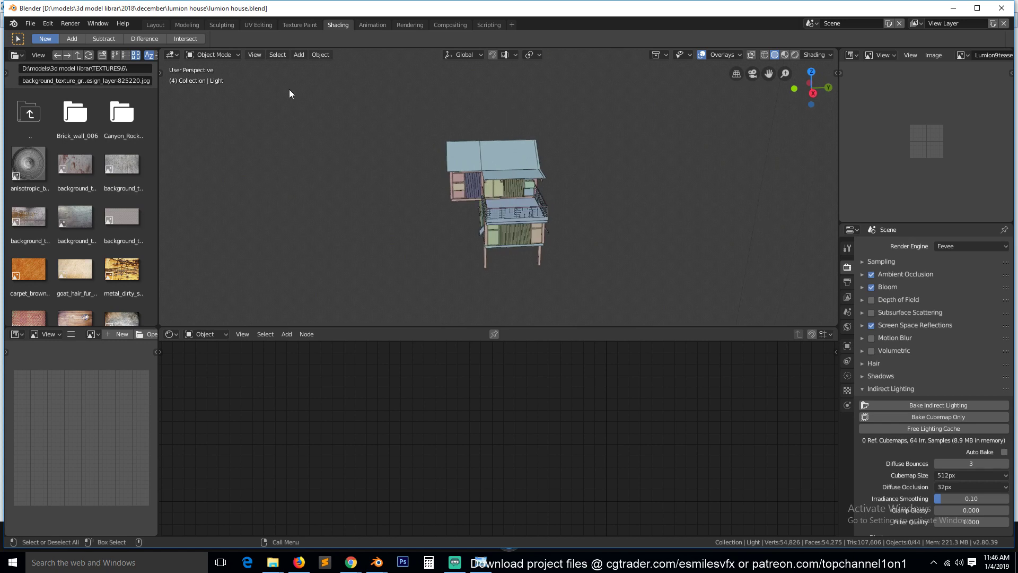
pyautogui.click(31, 23)
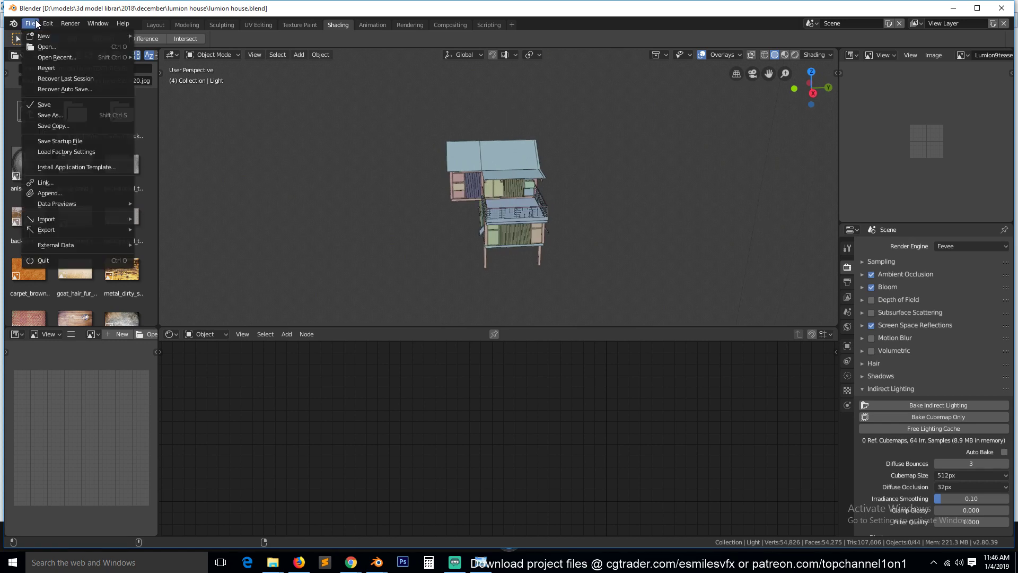
pyautogui.click(57, 47)
pyautogui.click(253, 116)
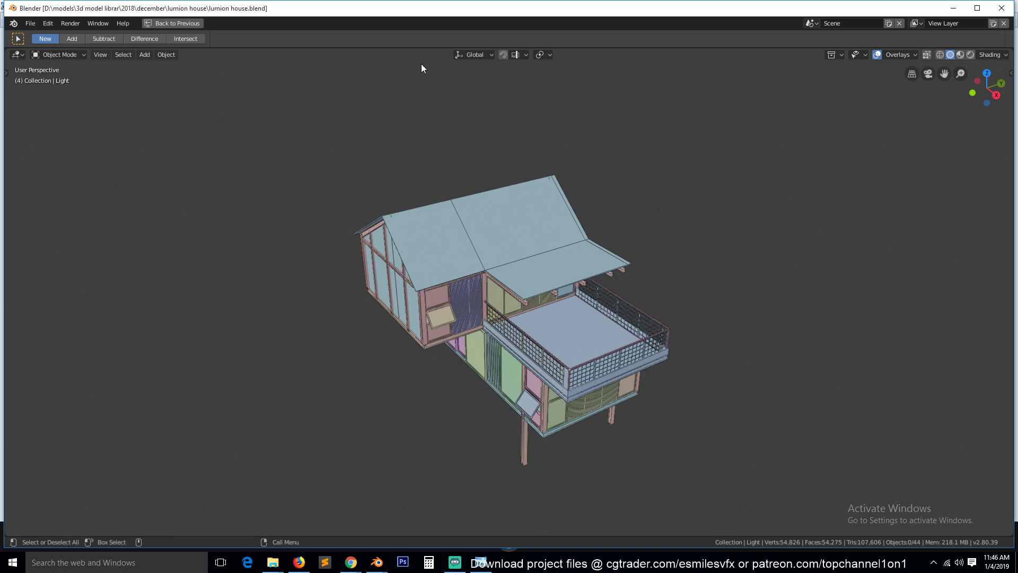
# Step: In the Shading workspace, reveal the hidden grass terrain and show the scene through the camera with material preview shading
pyautogui.click(185, 25)
pyautogui.moveTo(270, 81)
pyautogui.mouseDown(button='middle')
pyautogui.moveTo(399, 129)
pyautogui.moveTo(415, 123)
pyautogui.mouseUp(button='middle')
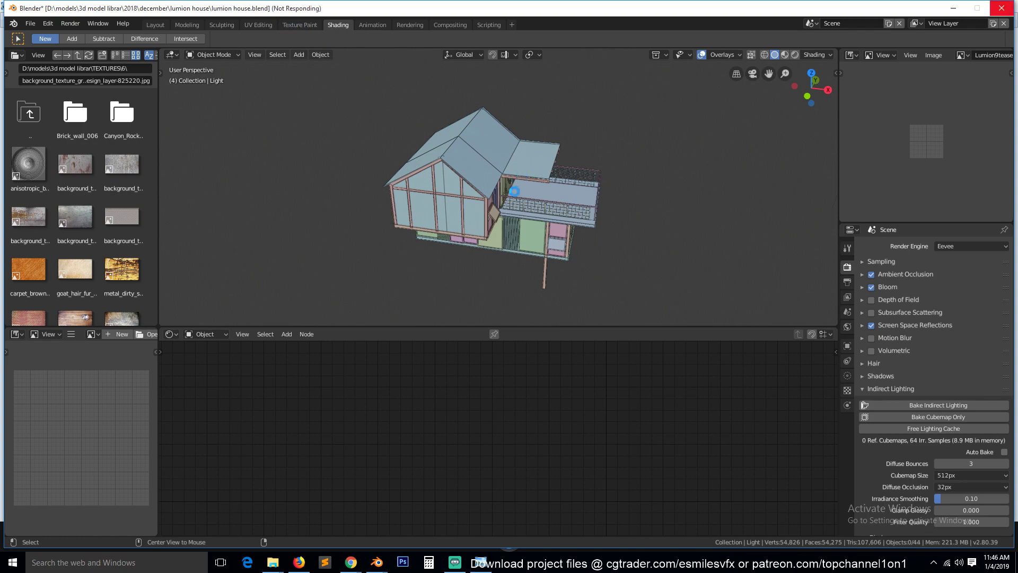
pyautogui.moveTo(515, 192); pyautogui.dragTo(459, 177, button='middle')
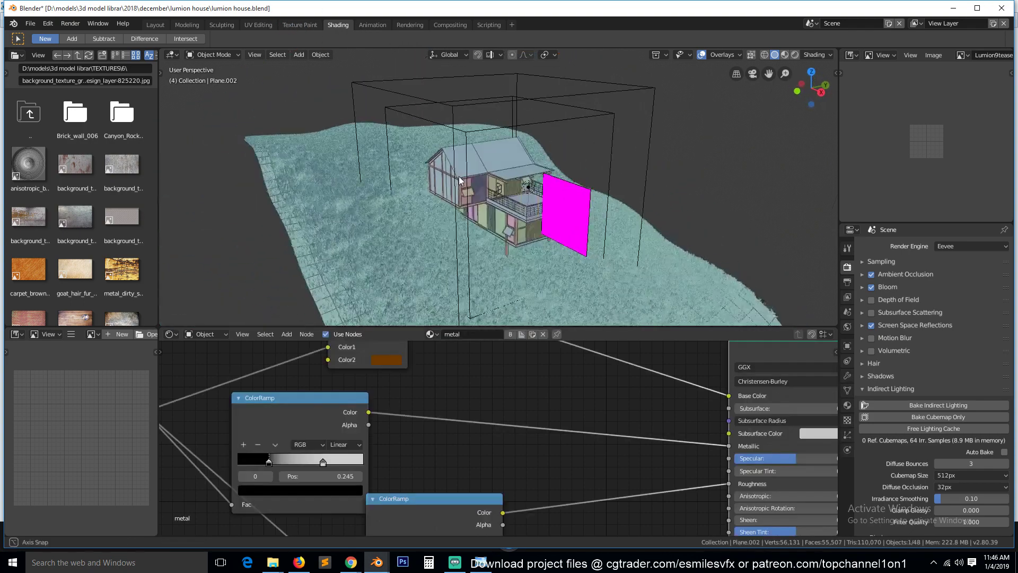
pyautogui.scroll(3, 397, 258)
pyautogui.moveTo(397, 258); pyautogui.dragTo(284, 234, button='middle')
pyautogui.click(285, 188)
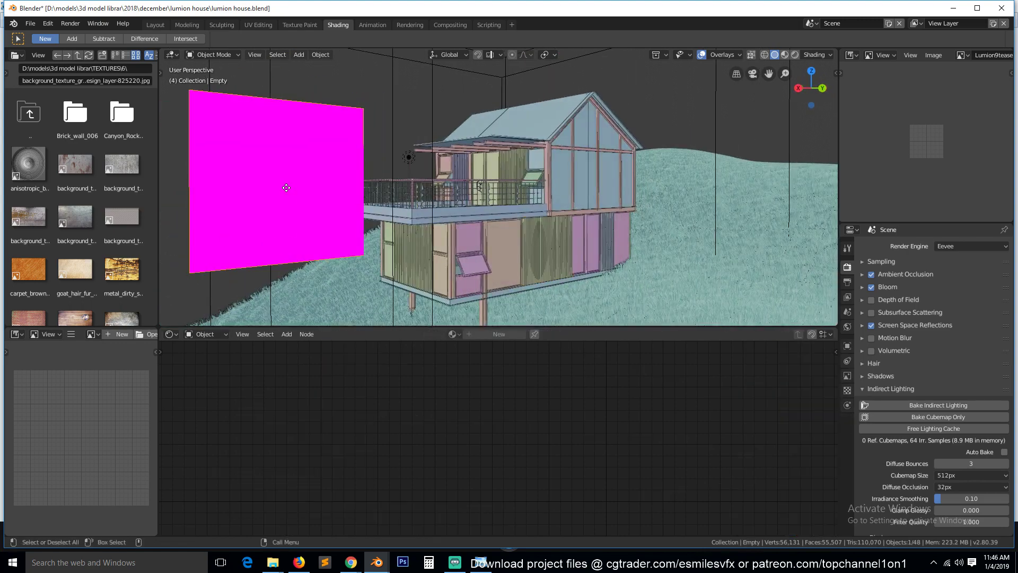
pyautogui.press('KP_0')
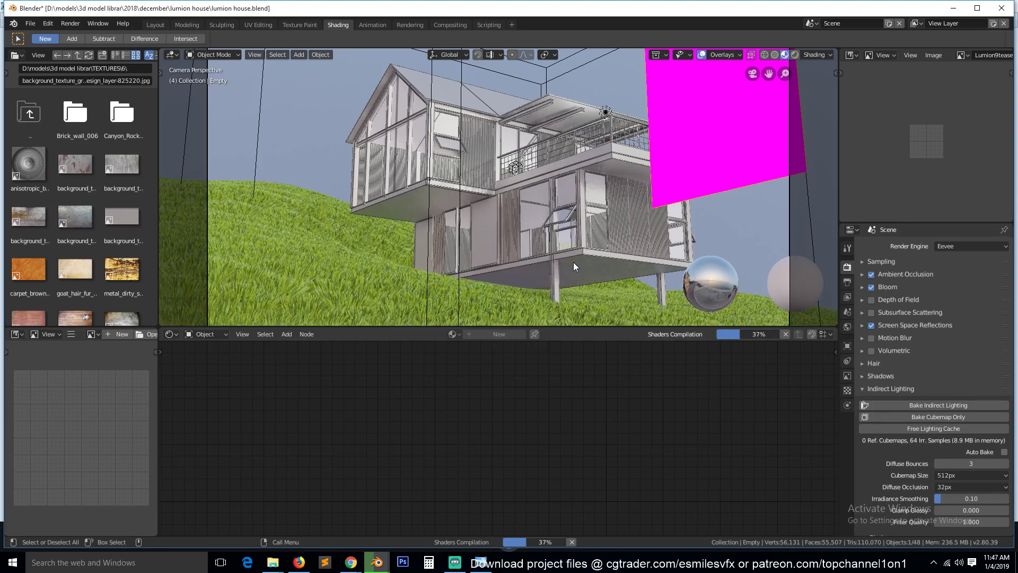
# Step: Copy the grass-covered hill plane from lumion house.blend and paste it into the modern house1.blend scene in the other Blender window
pyautogui.click(313, 215)
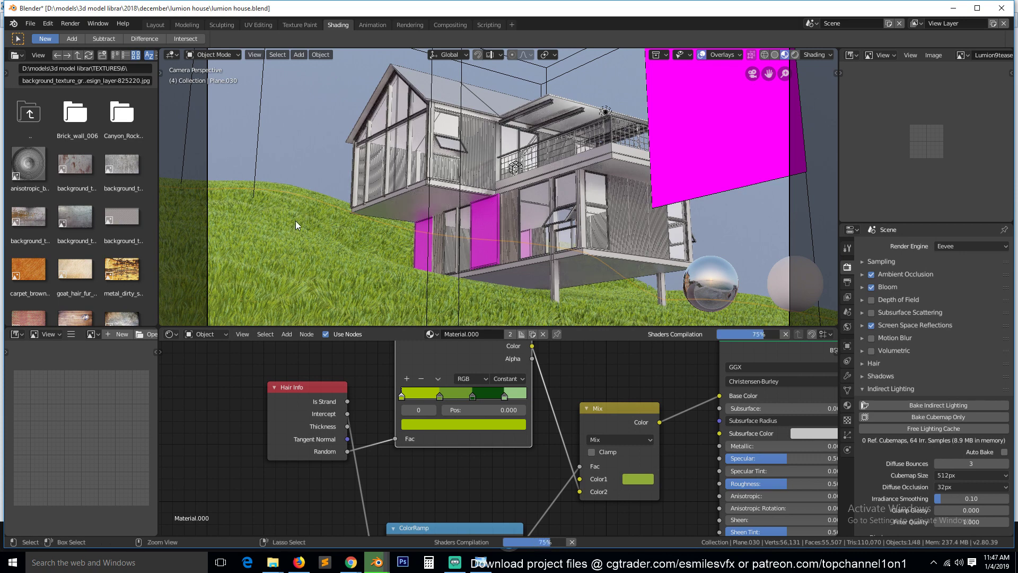
pyautogui.hotkey('ctrl', 'c')
pyautogui.moveTo(376, 562)
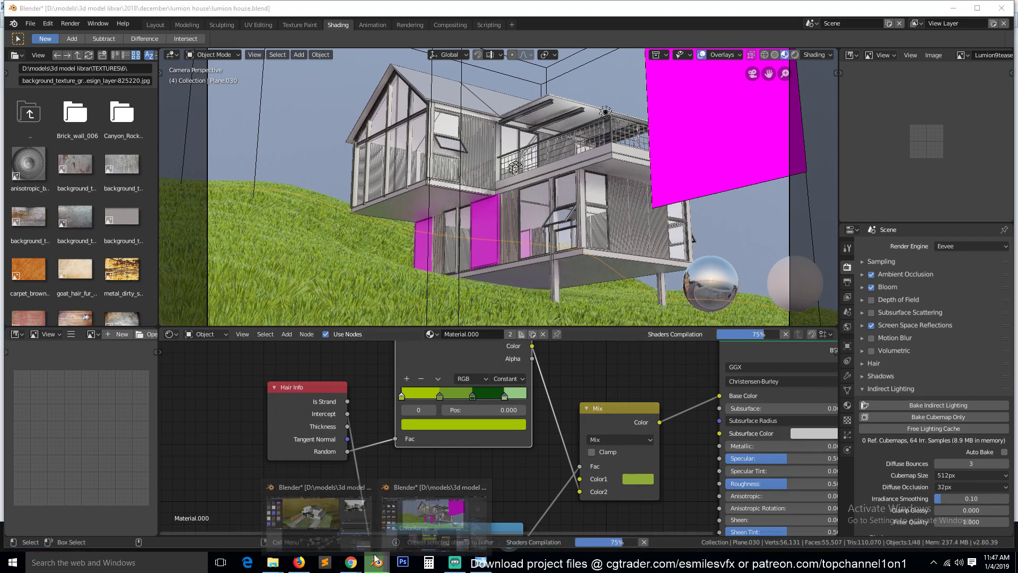
pyautogui.click(347, 520)
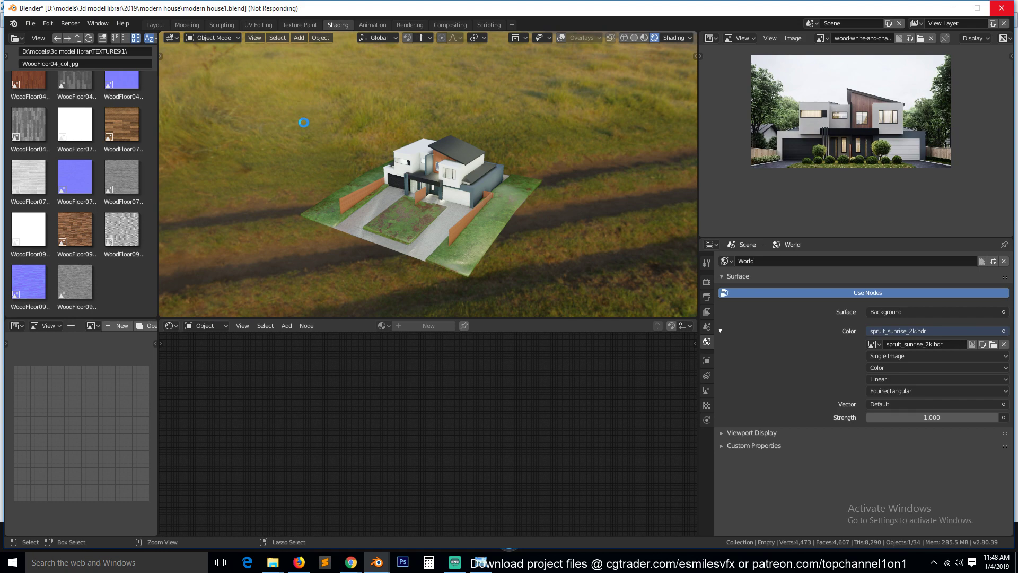
pyautogui.moveTo(386, 562)
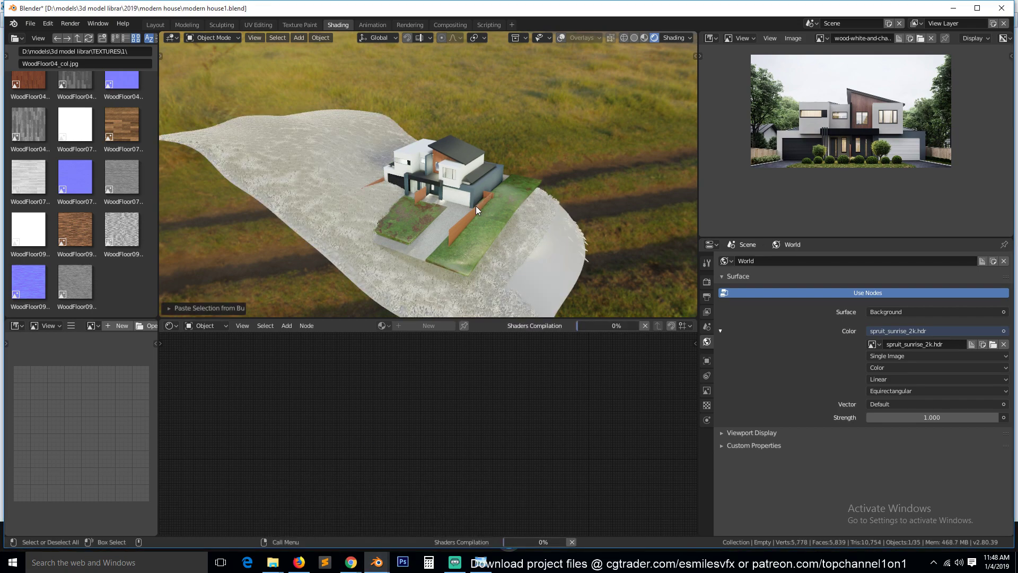
# Step: Inspect the pasted grass hill around the house and delete it from the scene
pyautogui.scroll(3, 475, 206)
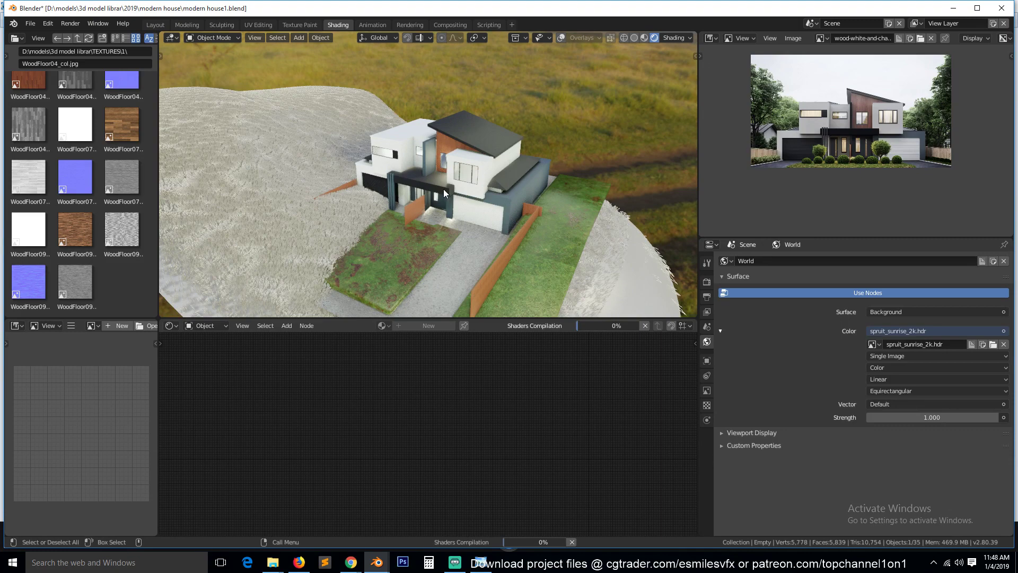
pyautogui.moveTo(443, 189); pyautogui.dragTo(294, 152, button='middle')
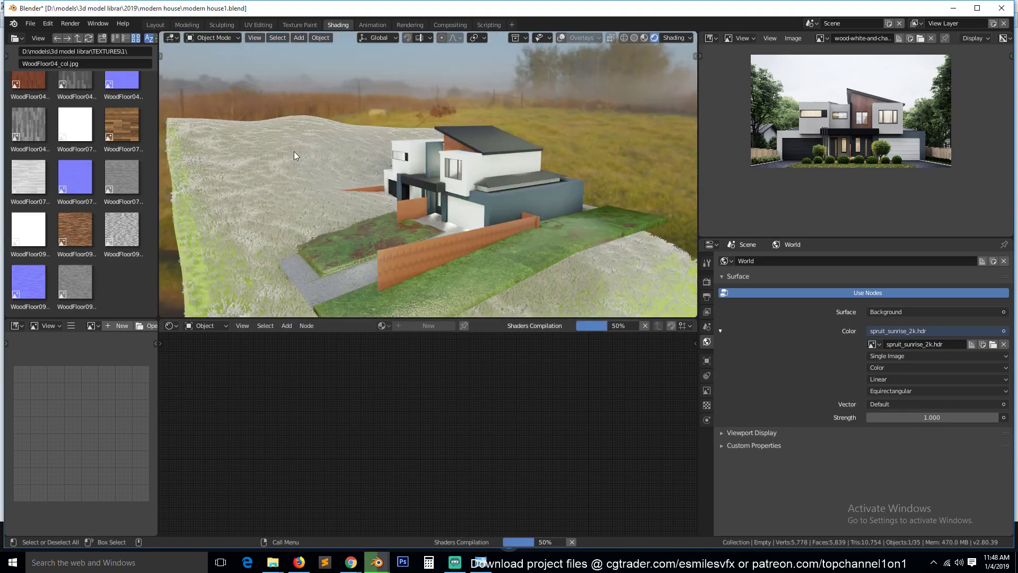
pyautogui.click(294, 152)
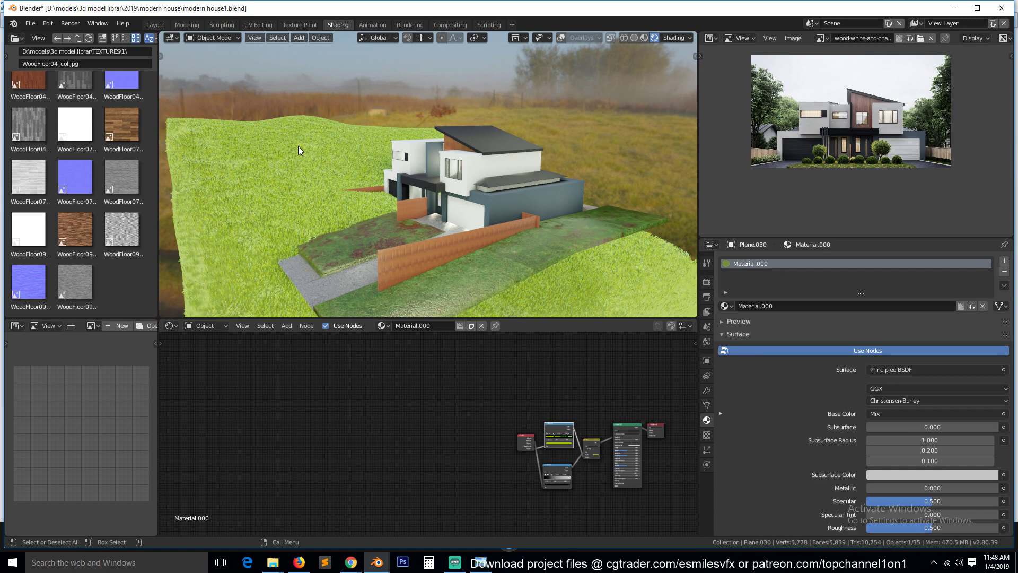
pyautogui.moveTo(298, 145); pyautogui.dragTo(455, 259, button='middle')
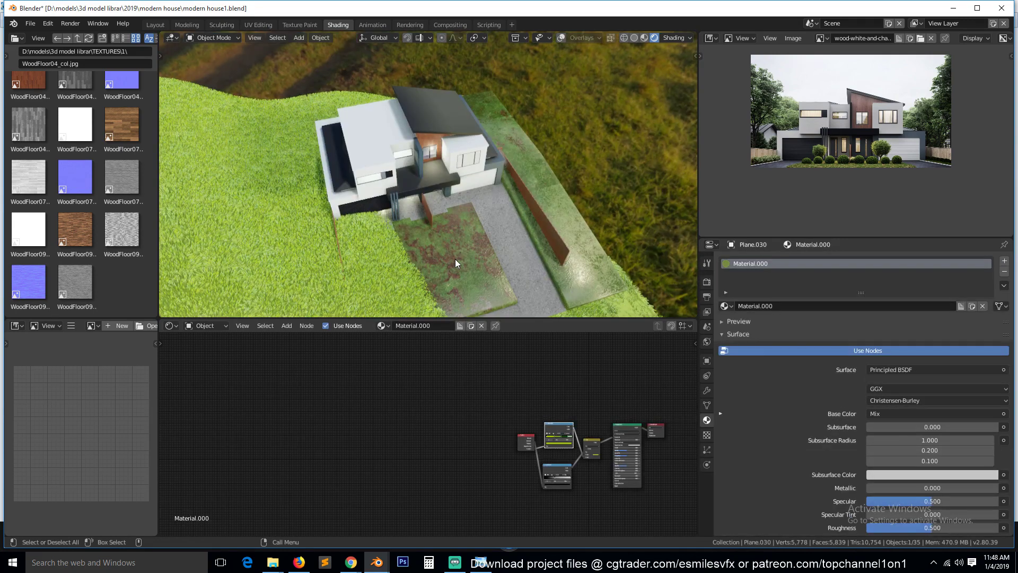
pyautogui.scroll(-2, 455, 259)
pyautogui.press('x')
pyautogui.click(455, 259)
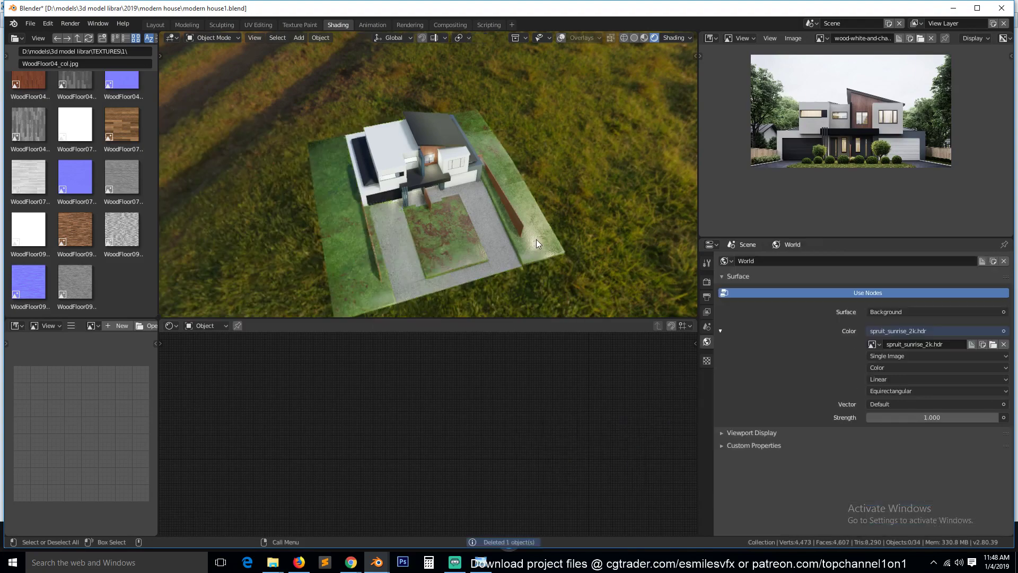
# Step: Add a particle system to the house's ground plane, load the existing grass particle settings, and show the scene through the camera
pyautogui.click(526, 247)
pyautogui.moveTo(515, 241); pyautogui.dragTo(491, 201, button='middle')
pyautogui.click(708, 449)
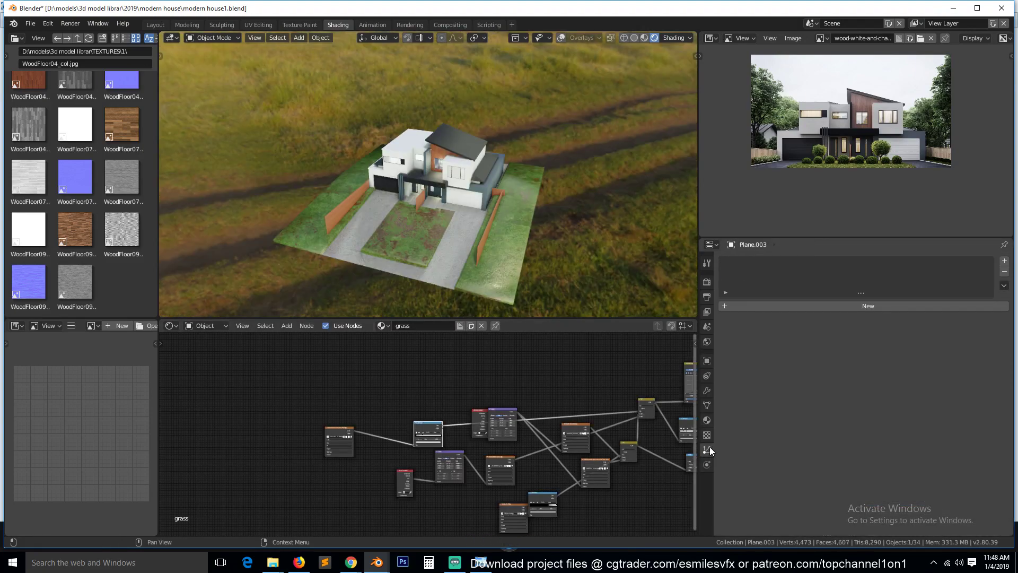
pyautogui.click(756, 304)
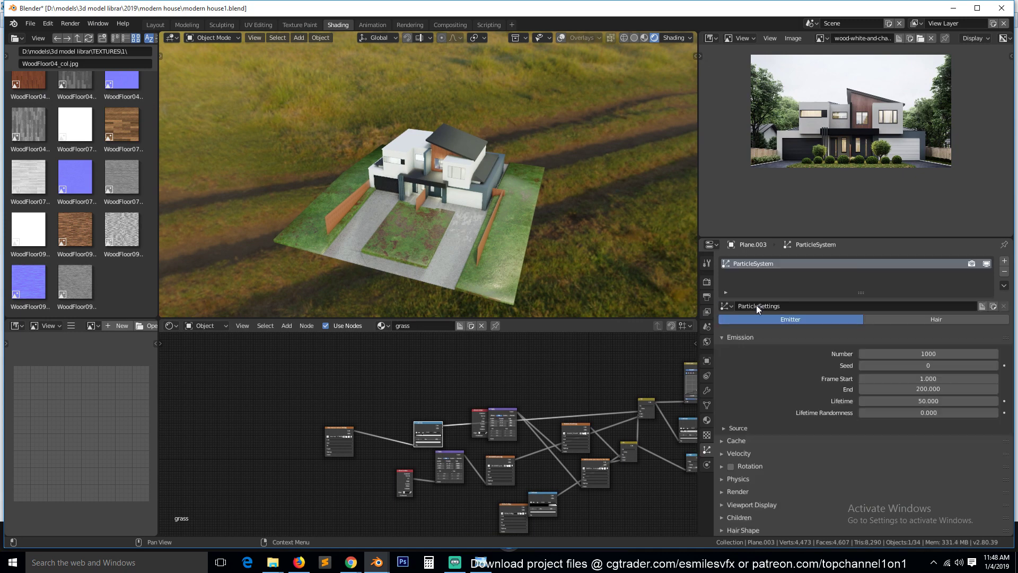
pyautogui.click(727, 306)
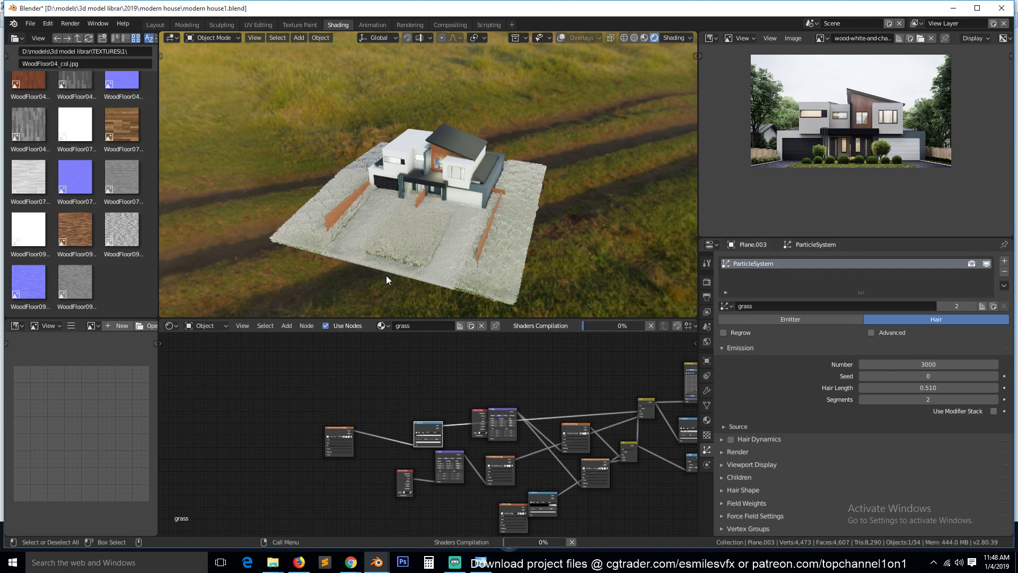
pyautogui.press('KP_0')
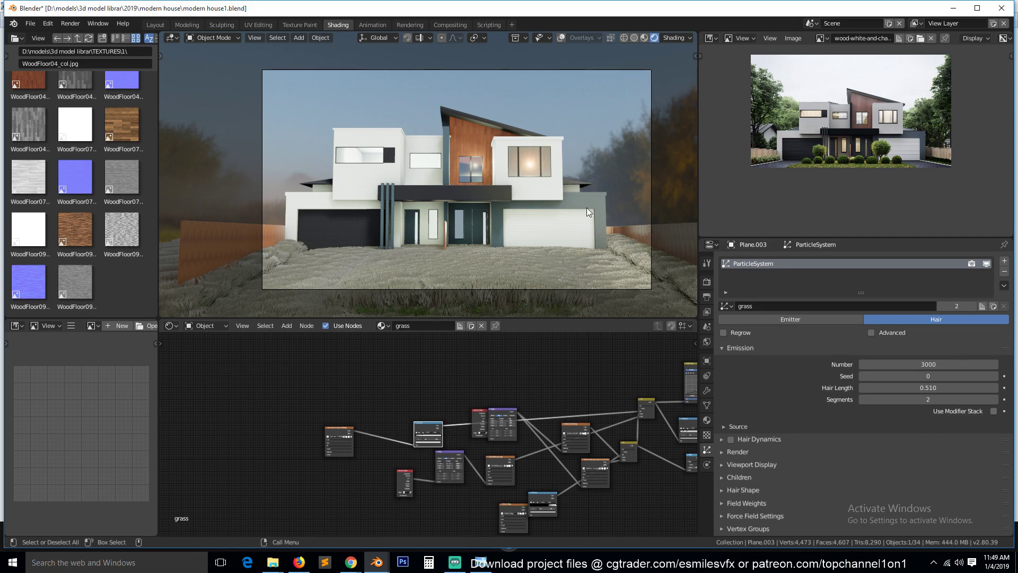
# Step: Free the scene's lighting cache in the Eevee indirect lighting settings
pyautogui.click(533, 138)
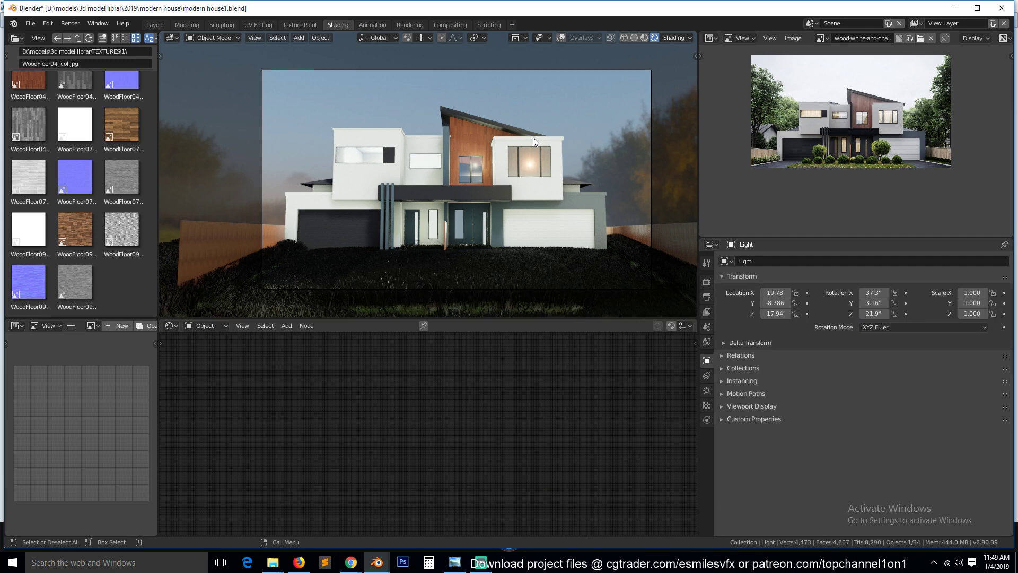
pyautogui.click(706, 282)
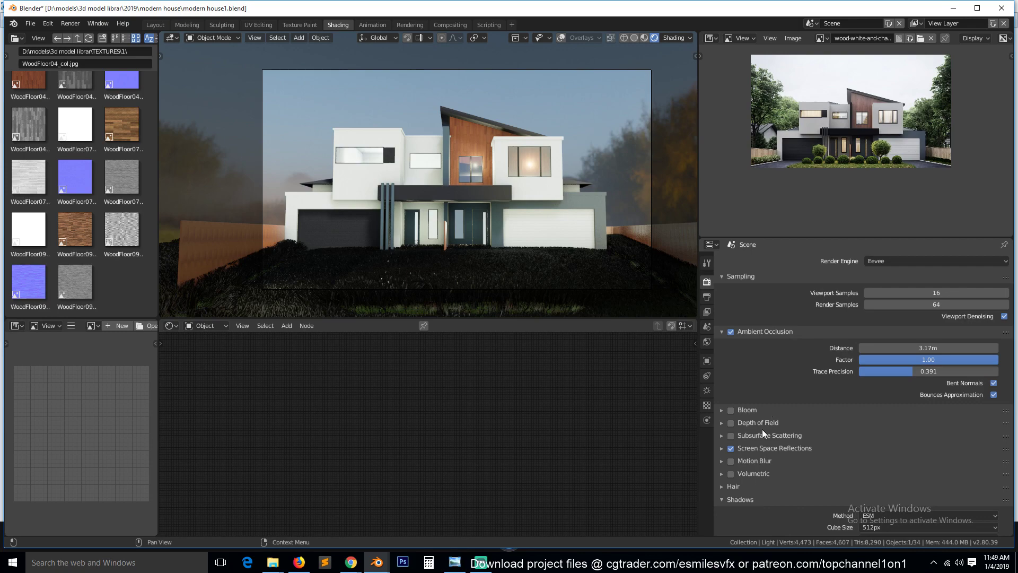
pyautogui.scroll(-10, 758, 414)
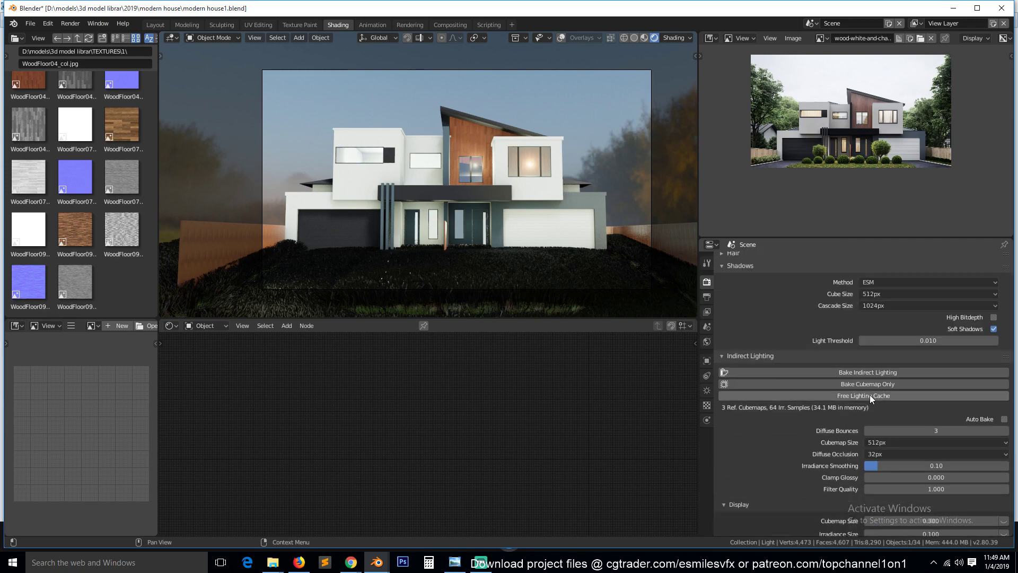
pyautogui.click(870, 395)
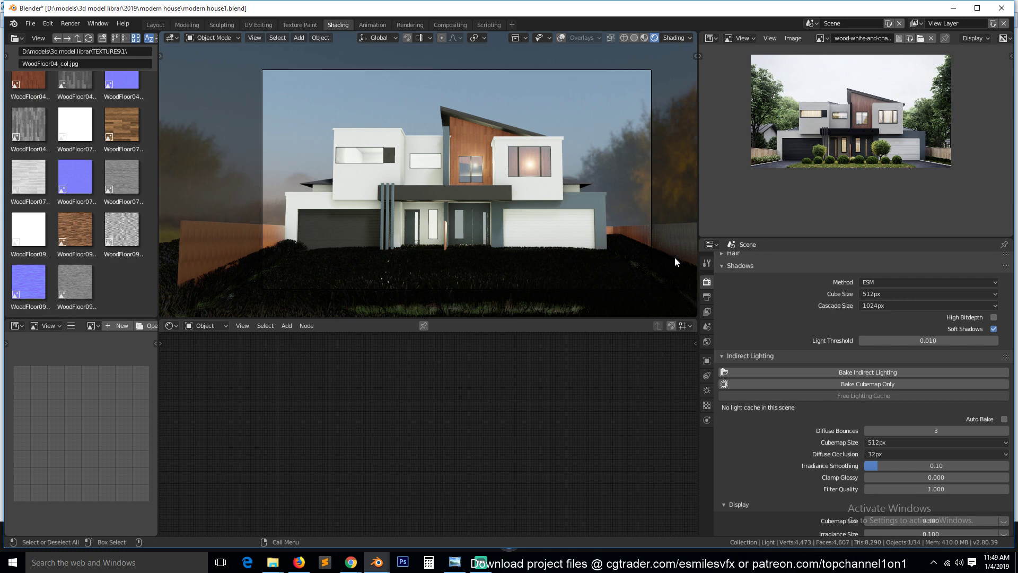
# Step: Select the ground plane and replace its grass material with the glass material
pyautogui.moveTo(654, 266); pyautogui.dragTo(637, 280, button='middle')
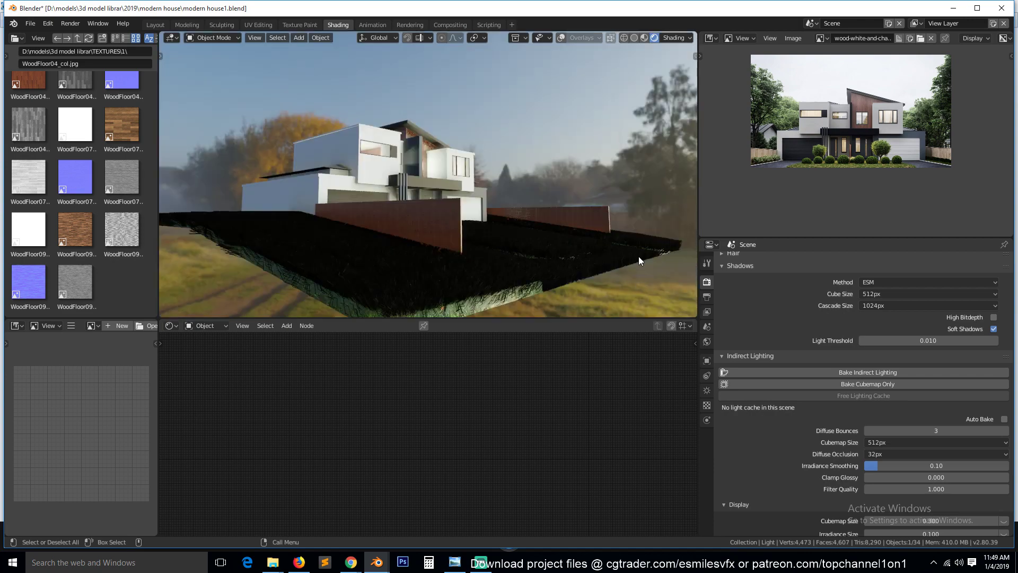
pyautogui.moveTo(638, 256); pyautogui.dragTo(554, 291, button='middle')
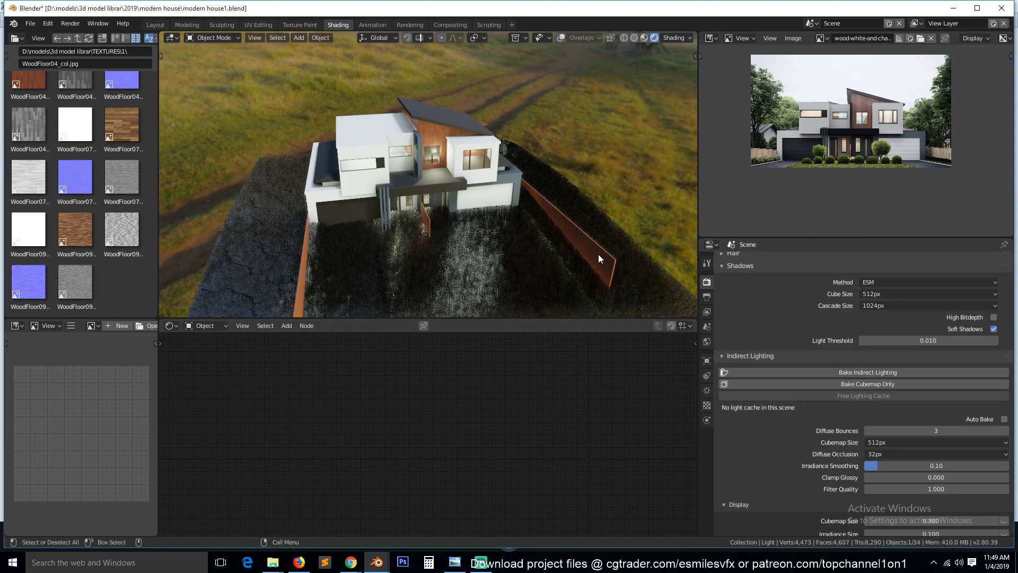
pyautogui.click(615, 233)
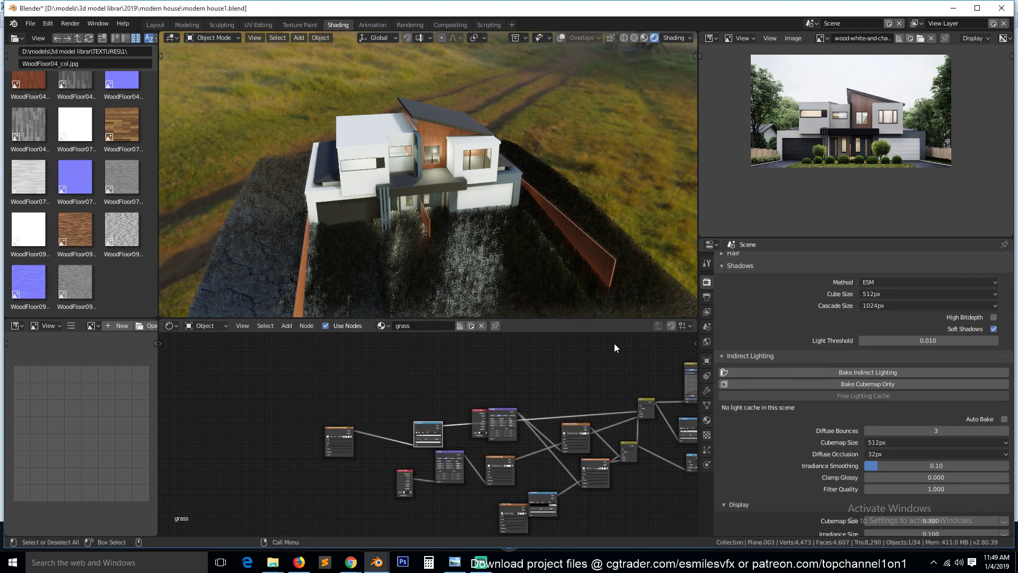
pyautogui.scroll(-3, 791, 426)
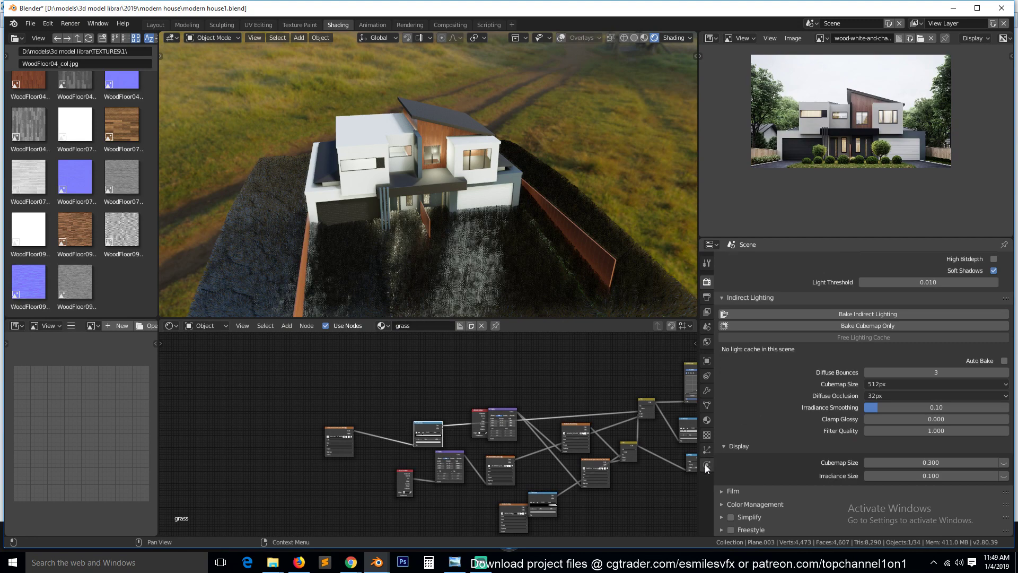
pyautogui.click(382, 326)
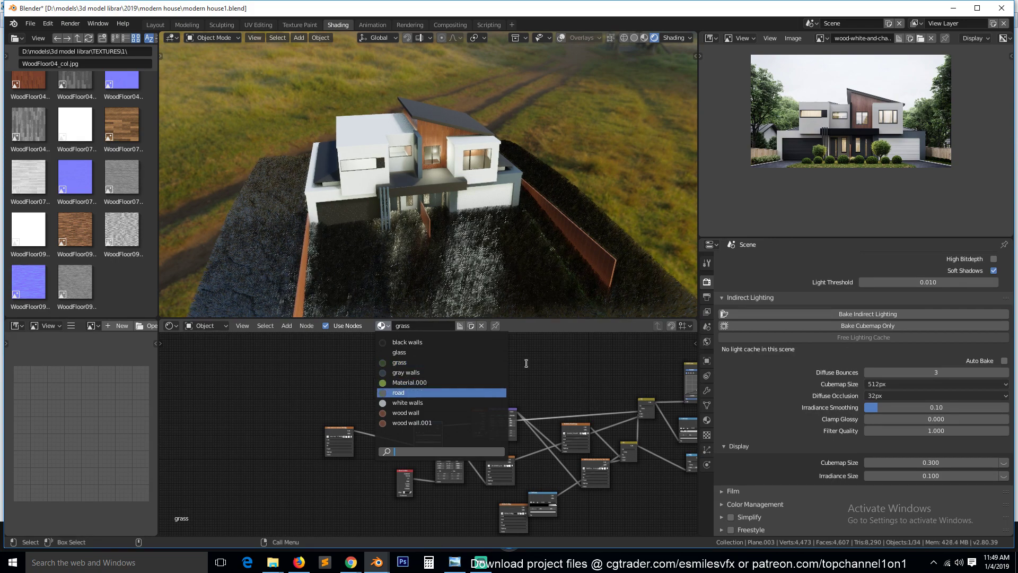
pyautogui.click(400, 353)
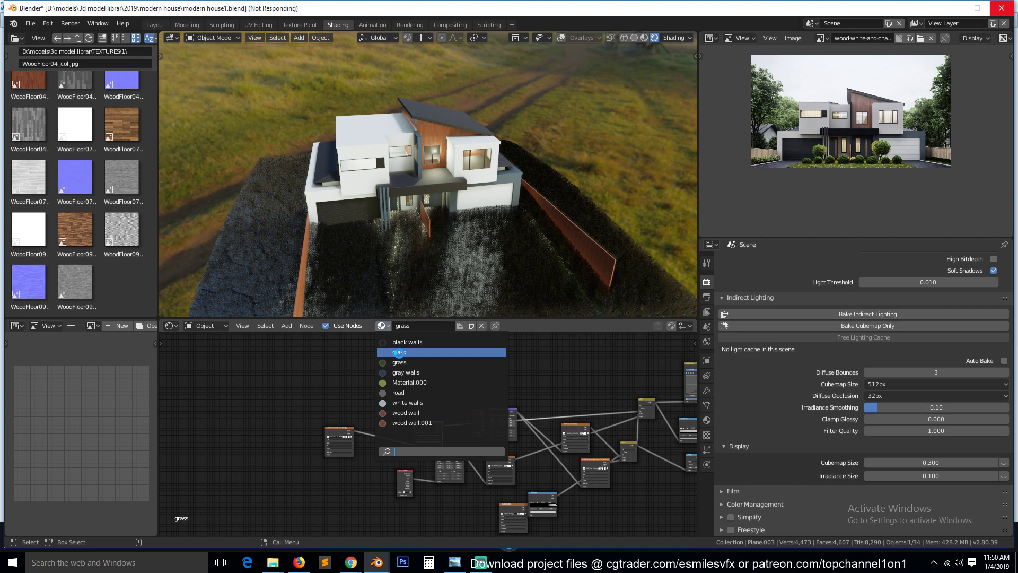
pyautogui.moveTo(360, 566)
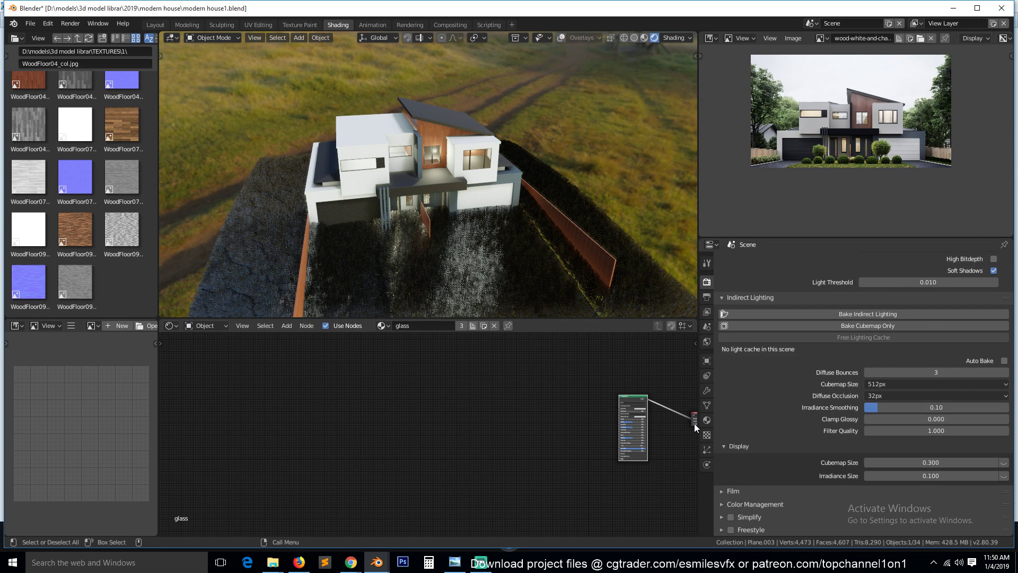
# Step: Turn off the viewport display of the ground plane's particle system modifier
pyautogui.click(707, 390)
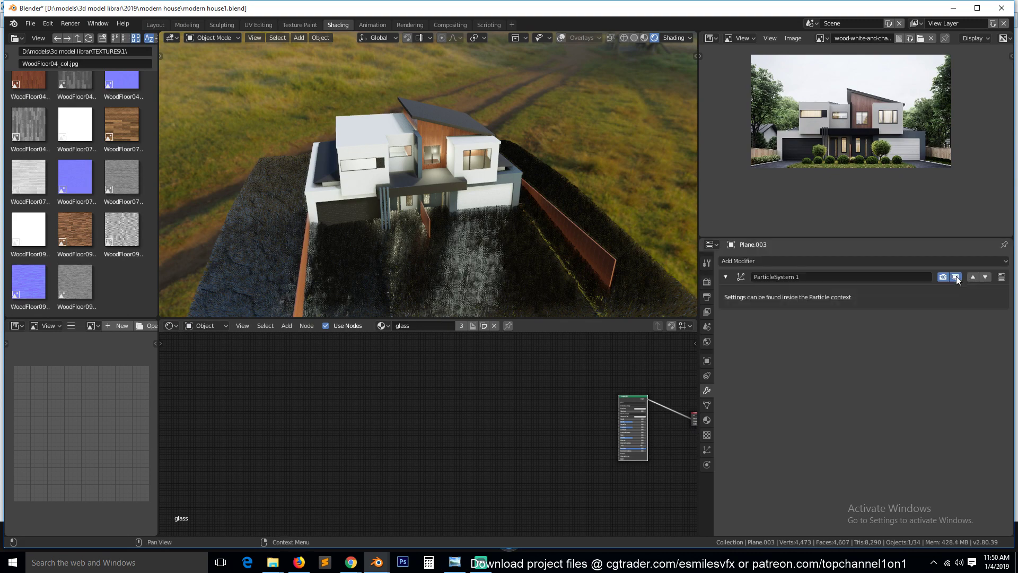
pyautogui.click(956, 277)
pyautogui.moveTo(274, 204); pyautogui.dragTo(471, 328, button='middle')
# Step: Switch the ground plane's lawn material back to grass
pyautogui.click(381, 327)
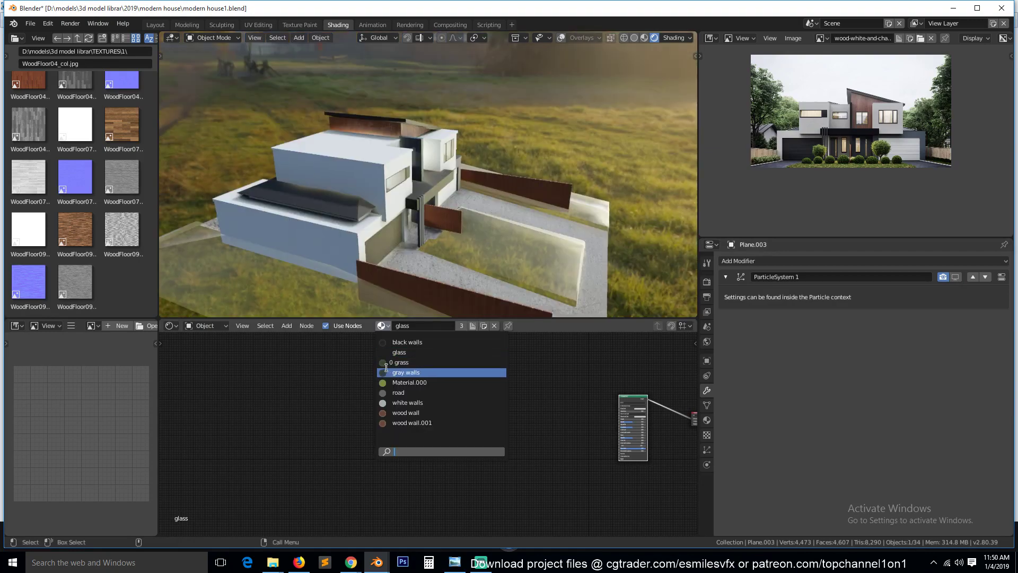
pyautogui.click(391, 361)
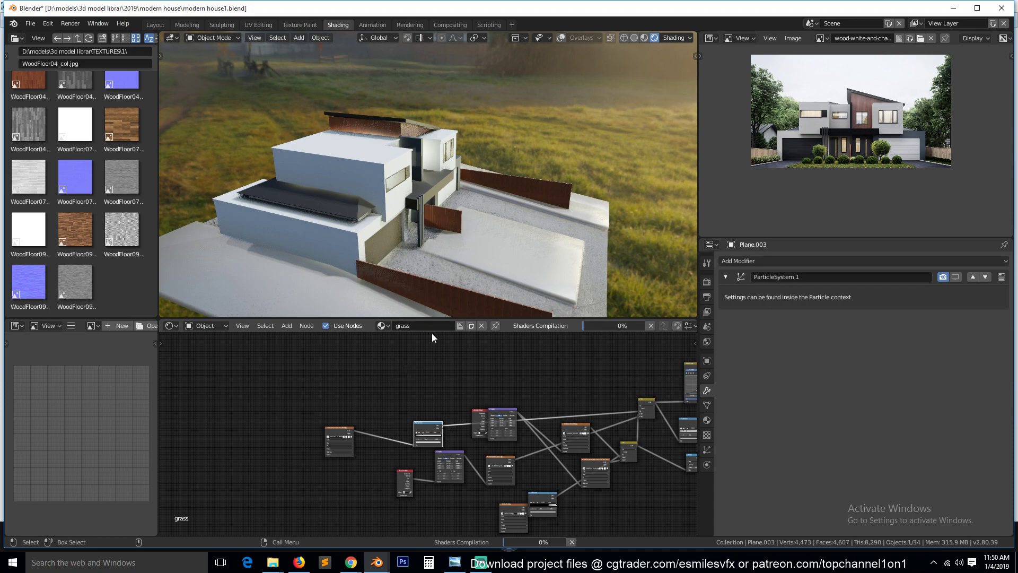
pyautogui.moveTo(456, 253); pyautogui.dragTo(383, 318, button='middle')
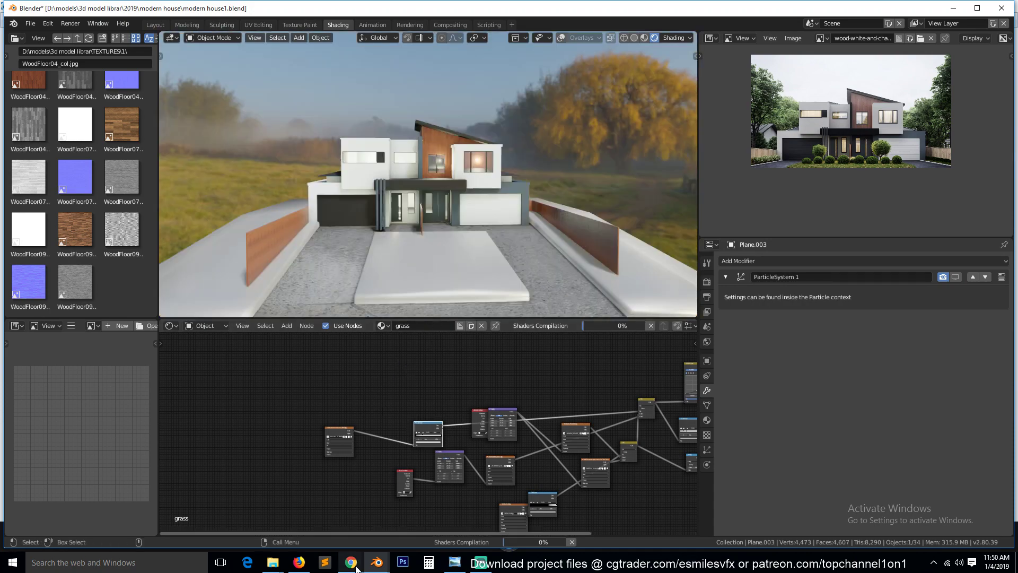
# Step: Check the grass plane's material in the lumion house.blend window and apply Material.000 to the lawn in modern house1.blend
pyautogui.click(407, 530)
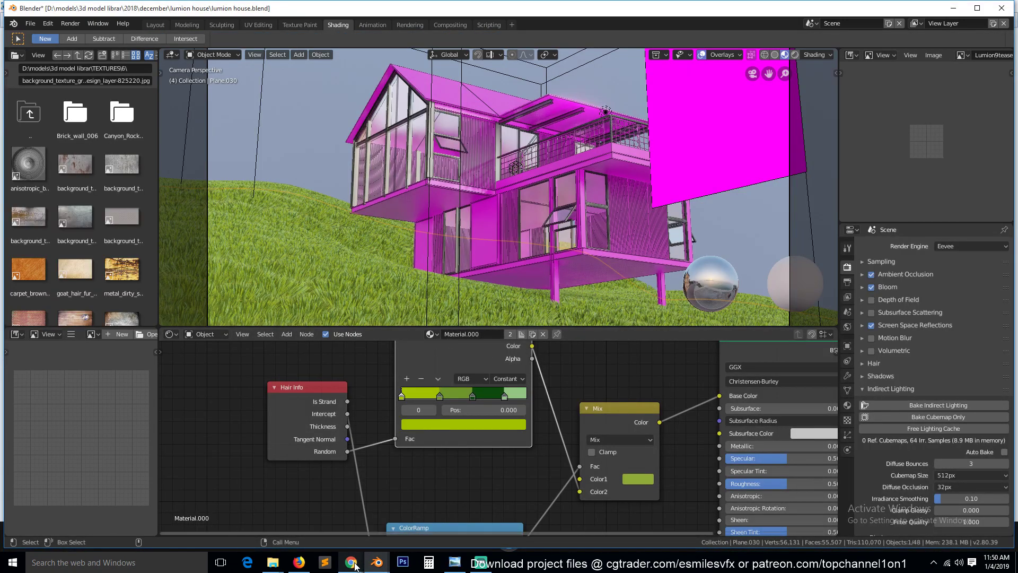
pyautogui.moveTo(373, 567)
pyautogui.click(361, 532)
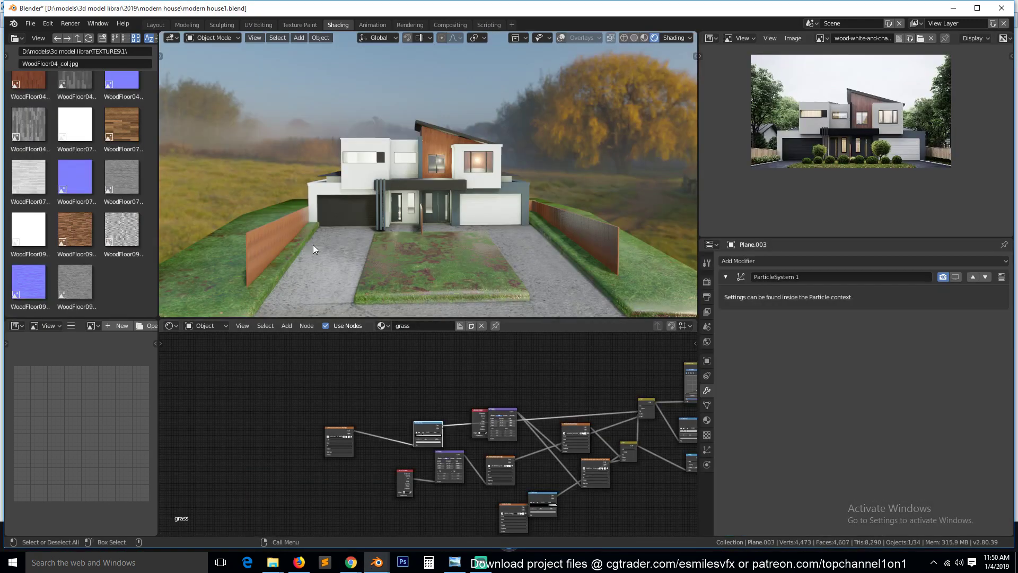
pyautogui.click(384, 326)
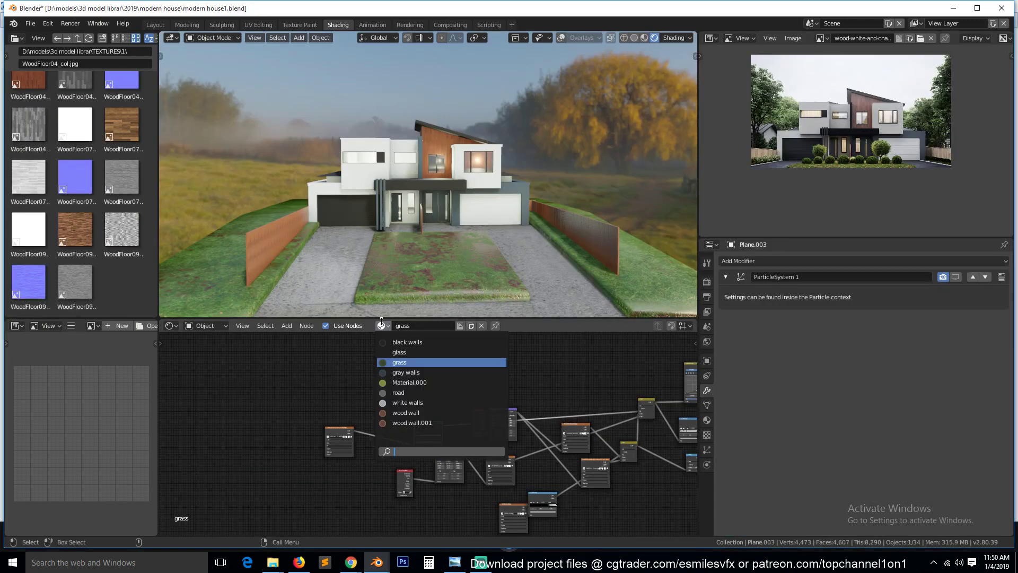
pyautogui.click(413, 382)
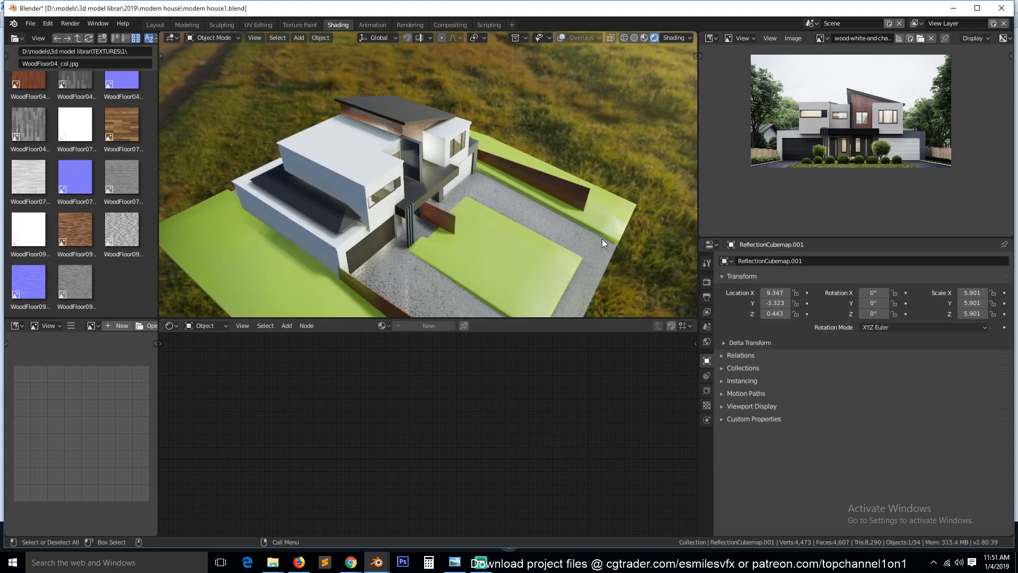
# Step: In Edit Mode on the ground plane, clear the selection and select only the faces that use Material.000
pyautogui.click(612, 224)
pyautogui.press('Tab')
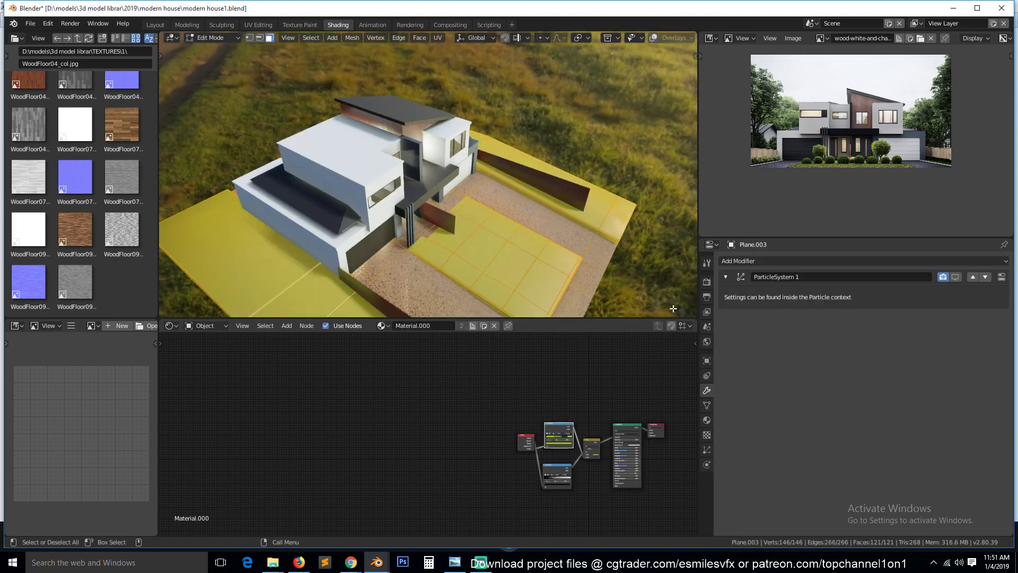
pyautogui.hotkey('alt', 'a')
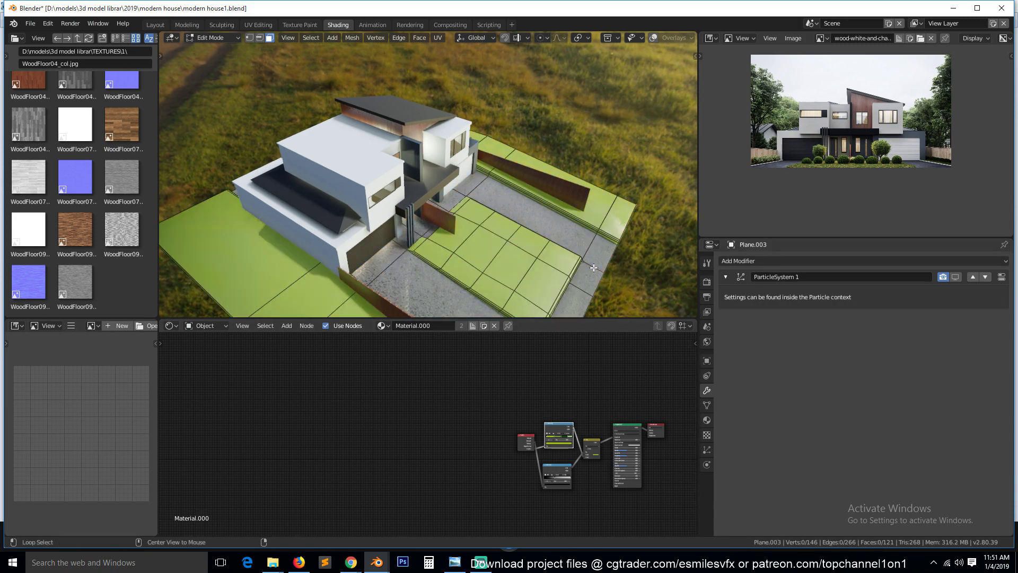
pyautogui.click(707, 420)
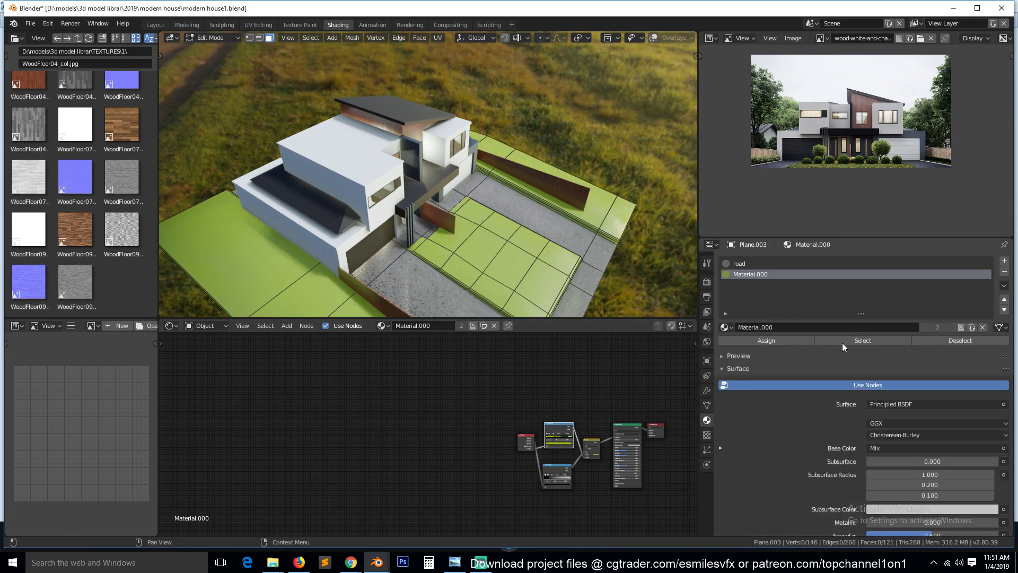
pyautogui.click(863, 340)
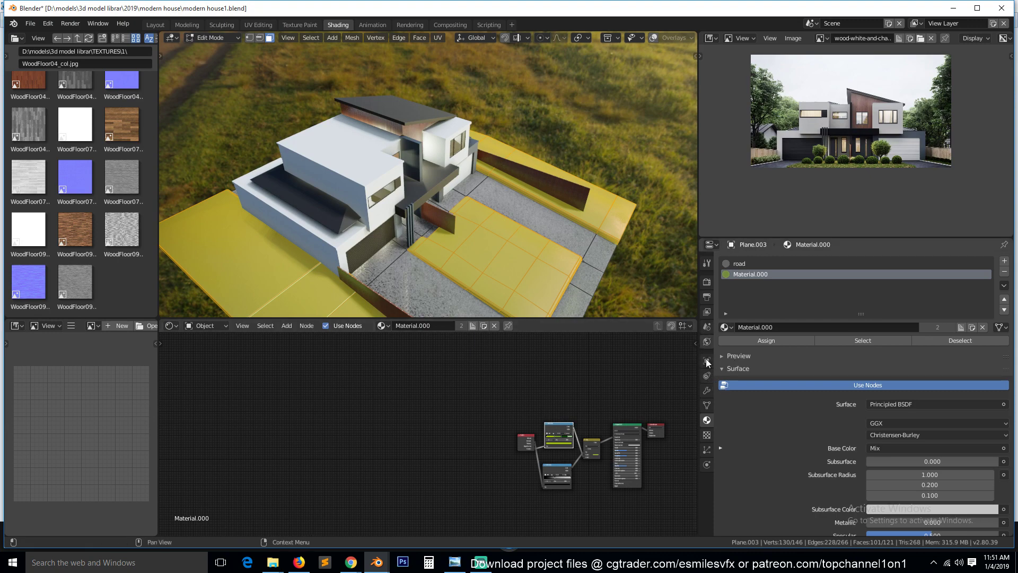
# Step: Add a vertex group to the ground plane, assign the selected lawn faces to it, and return to Object Mode
pyautogui.click(707, 405)
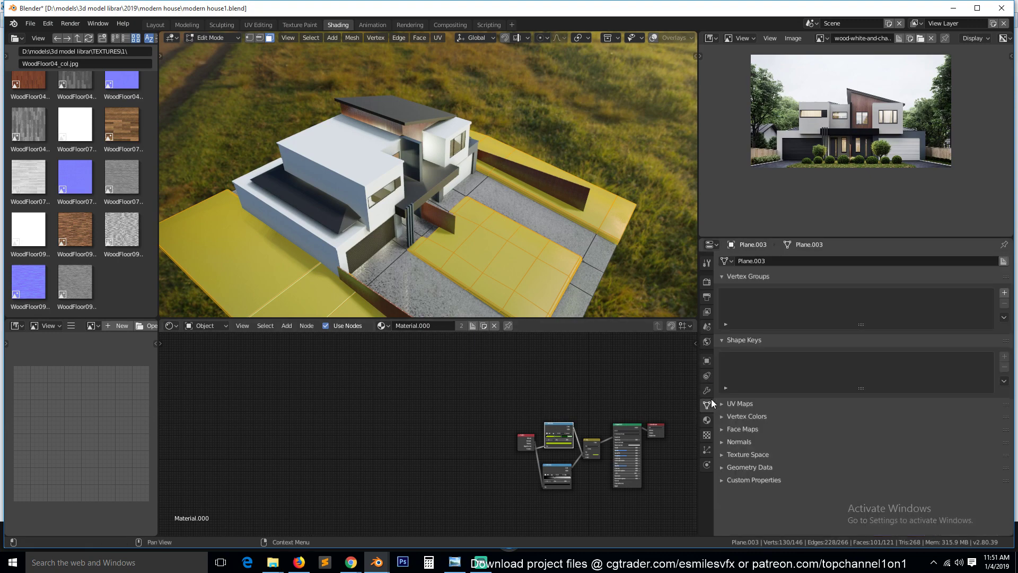
pyautogui.click(1004, 292)
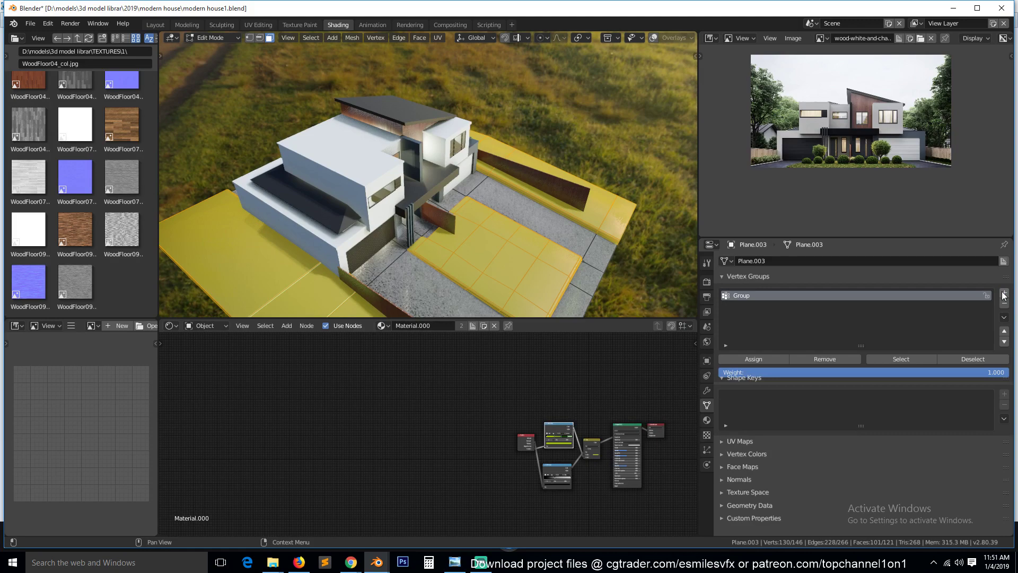
pyautogui.click(755, 359)
pyautogui.press('Tab')
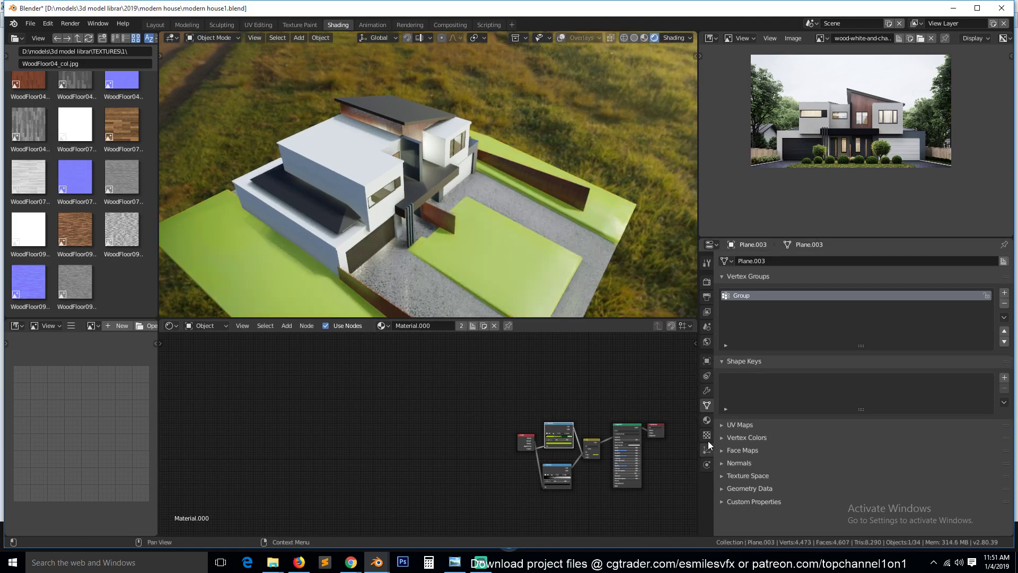
# Step: Set the density vertex group of the ground plane's grass particle system to Group
pyautogui.click(707, 449)
pyautogui.scroll(-1, 817, 380)
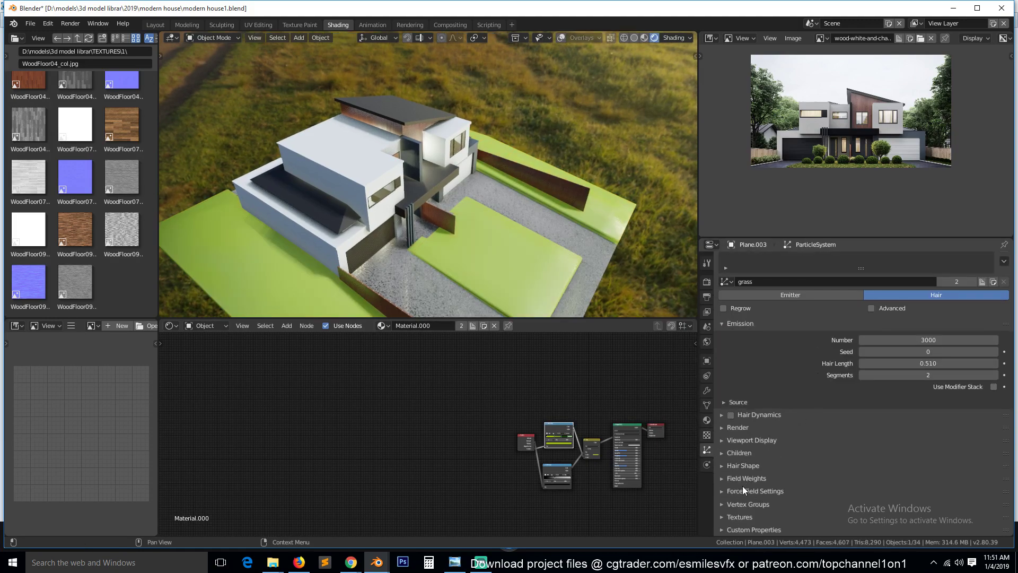
pyautogui.click(739, 505)
pyautogui.scroll(-5, 810, 467)
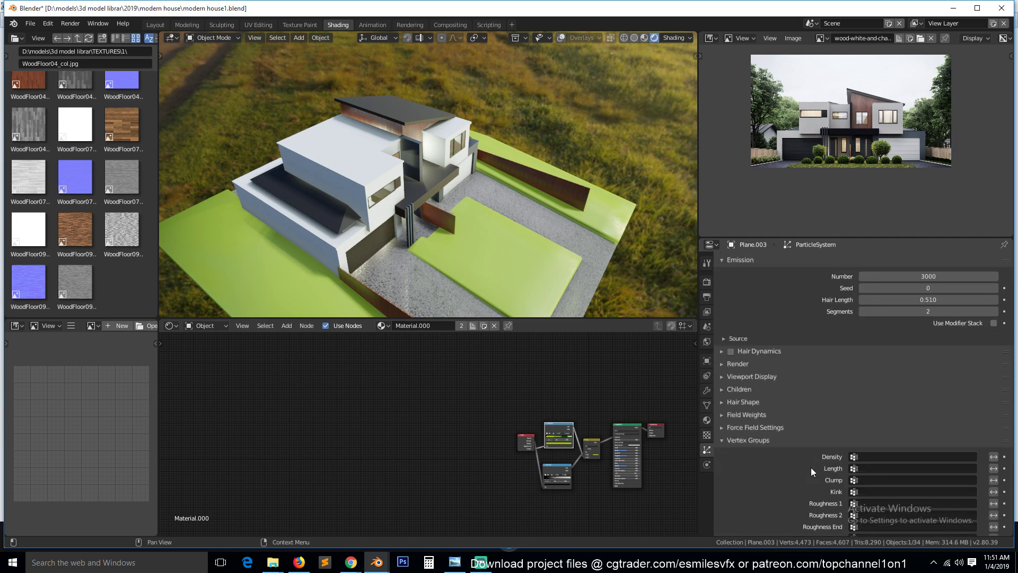
pyautogui.click(896, 419)
pyautogui.click(885, 433)
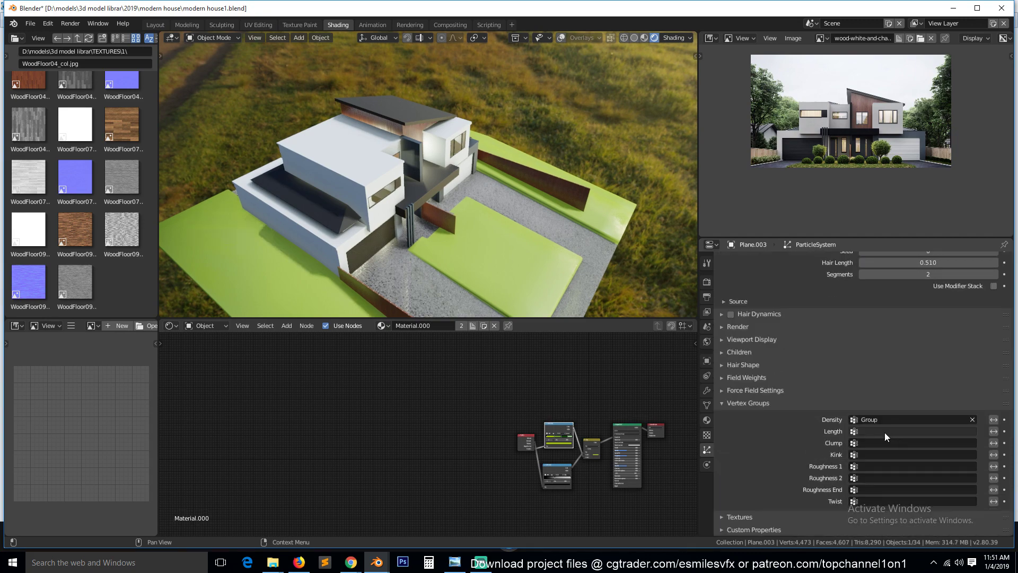
pyautogui.moveTo(566, 228); pyautogui.dragTo(563, 264, button='middle')
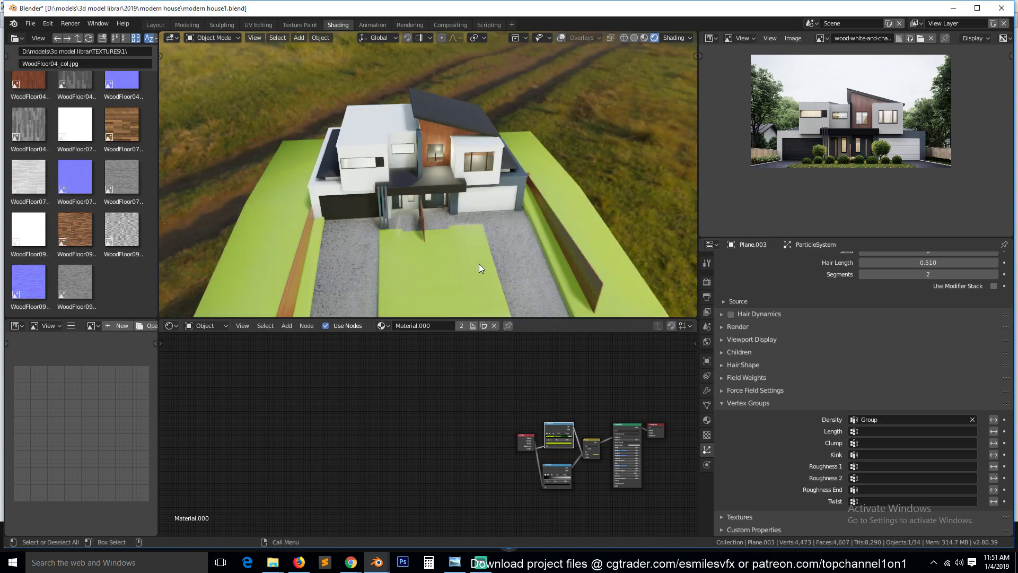
# Step: Set the grass particles' interpolated children to a display amount of 50 and a render amount of 50
pyautogui.scroll(6, 768, 365)
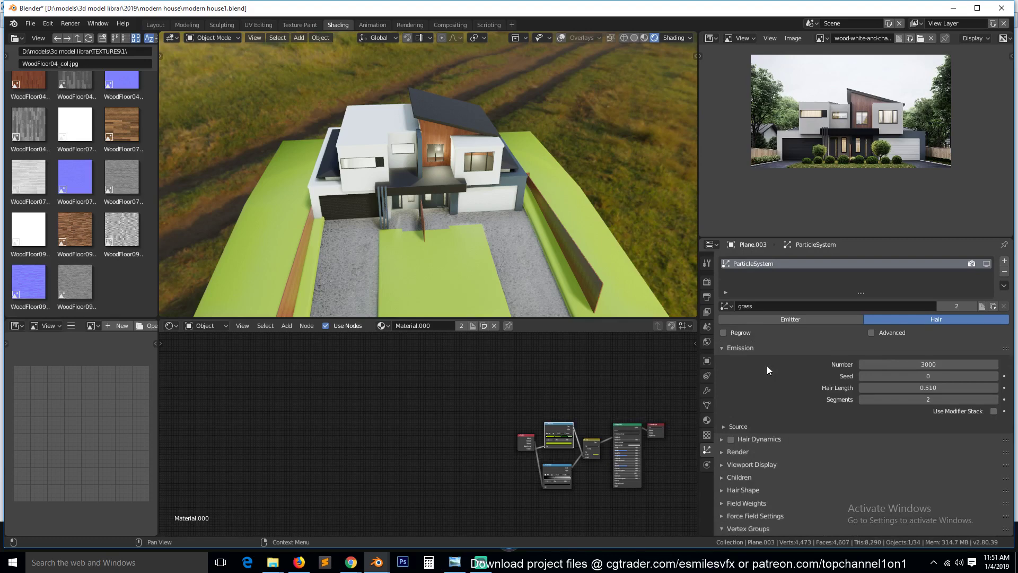
pyautogui.click(917, 364)
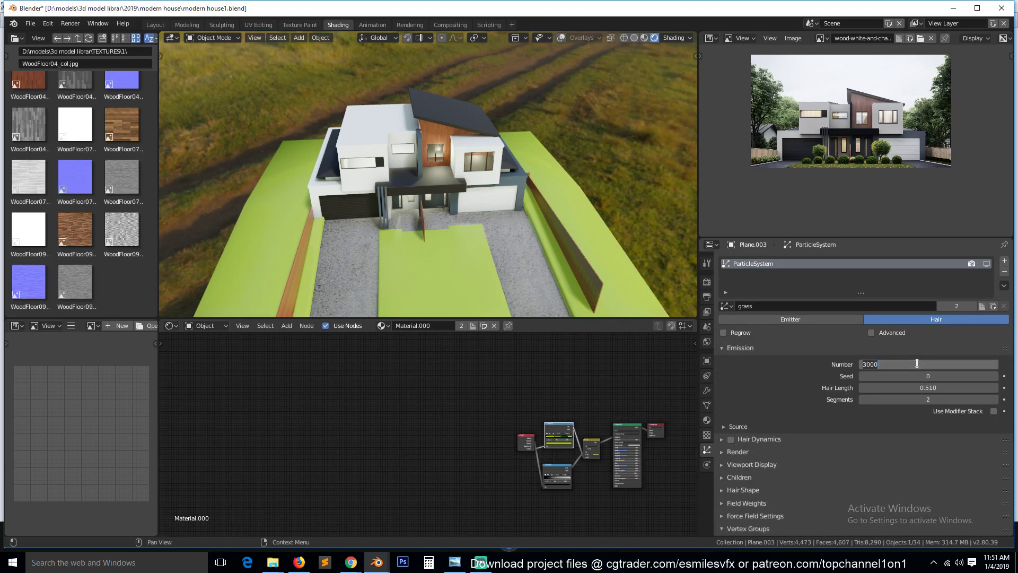
pyautogui.press('Return')
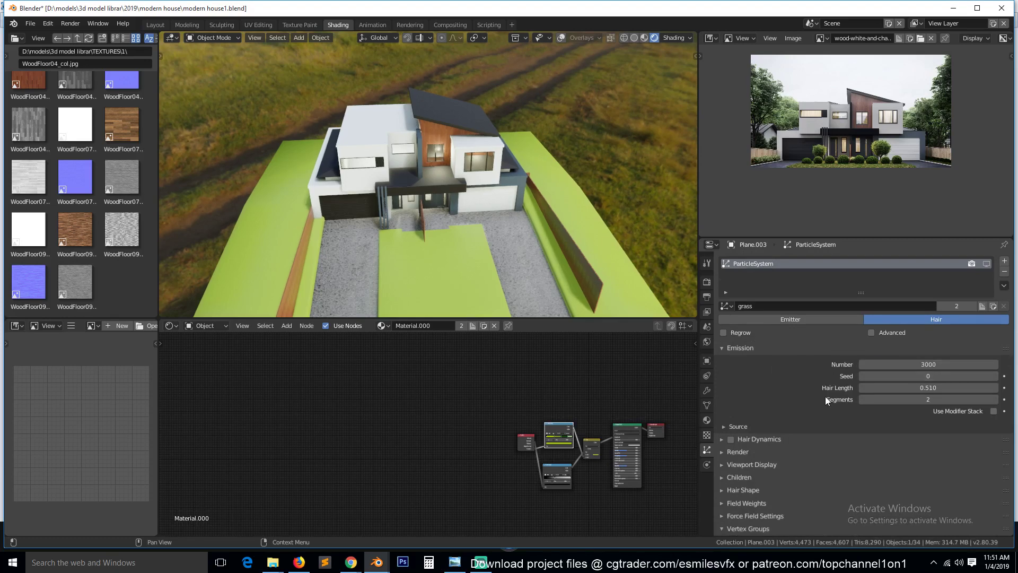
pyautogui.scroll(-6, 825, 396)
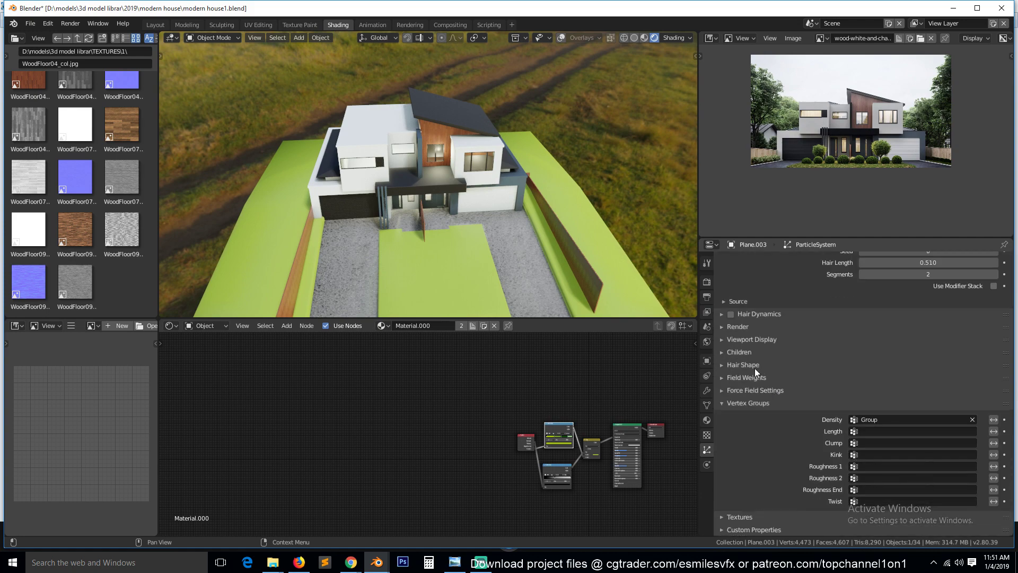
pyautogui.click(755, 352)
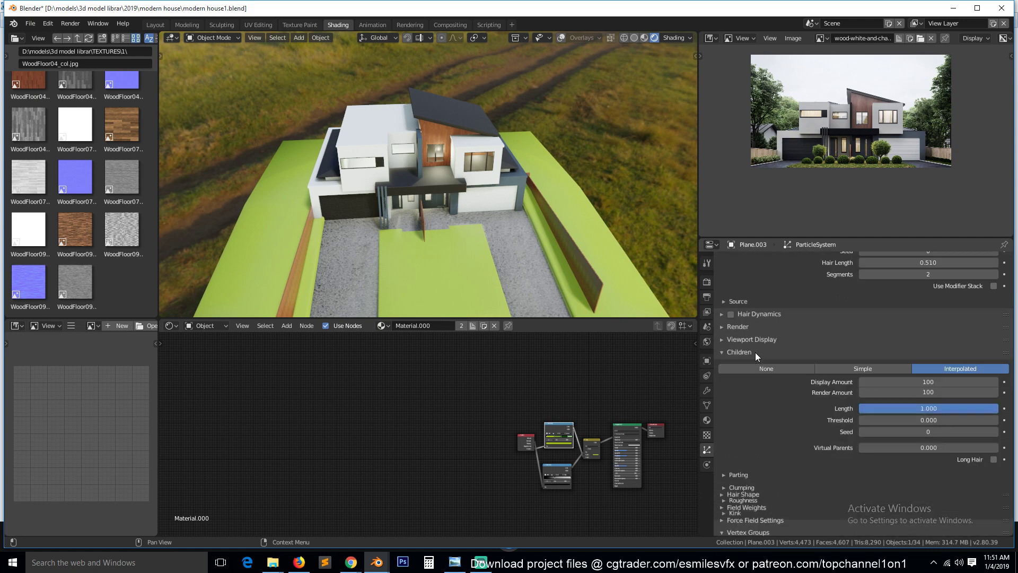
pyautogui.click(935, 382)
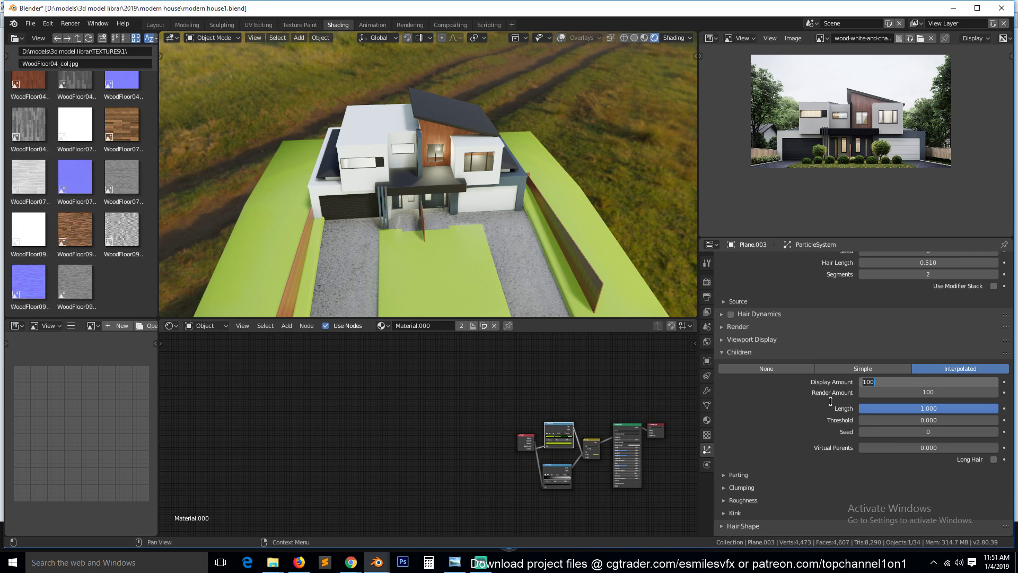
pyautogui.write('50')
pyautogui.press('Return')
pyautogui.click(919, 395)
pyautogui.write('50')
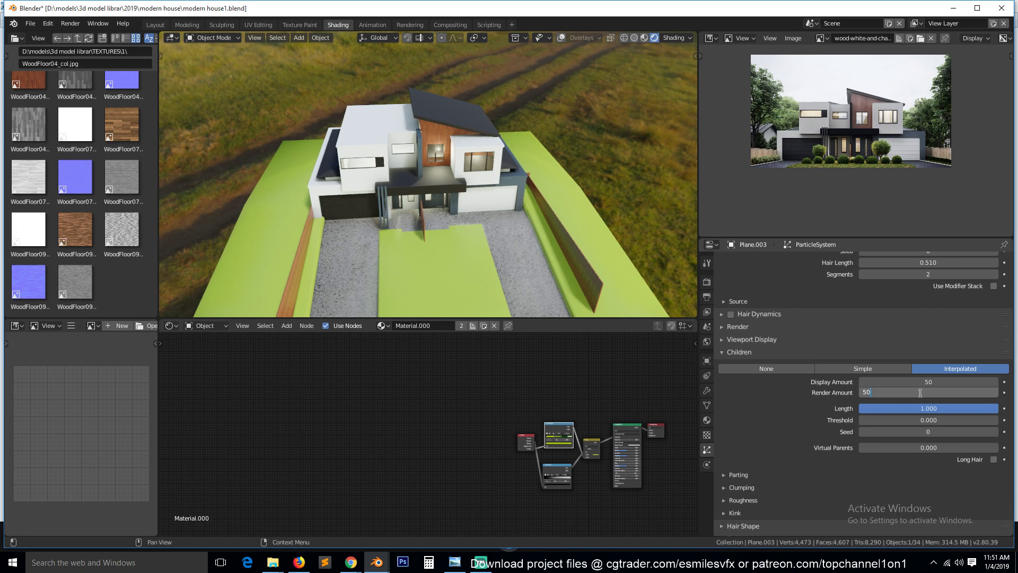
pyautogui.press('Return')
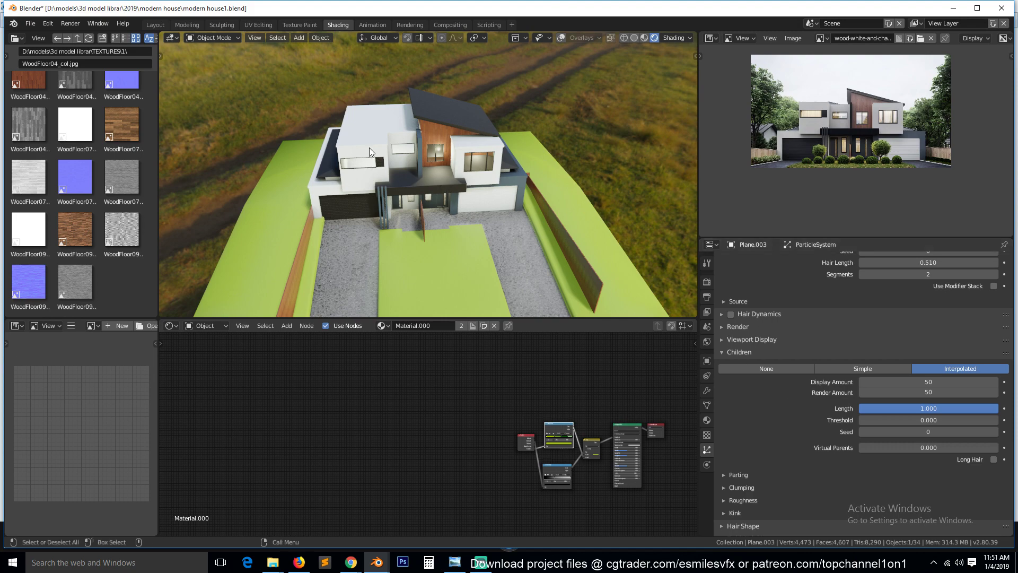
# Step: View the house through the scene camera and try to bake the scene's indirect lighting
pyautogui.press('KP_4')
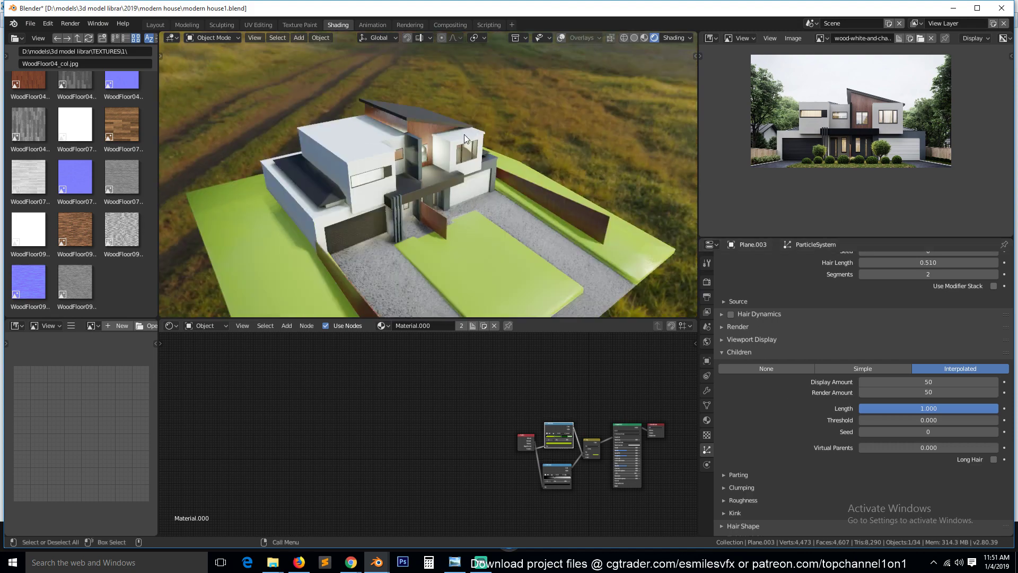
pyautogui.press('KP_0')
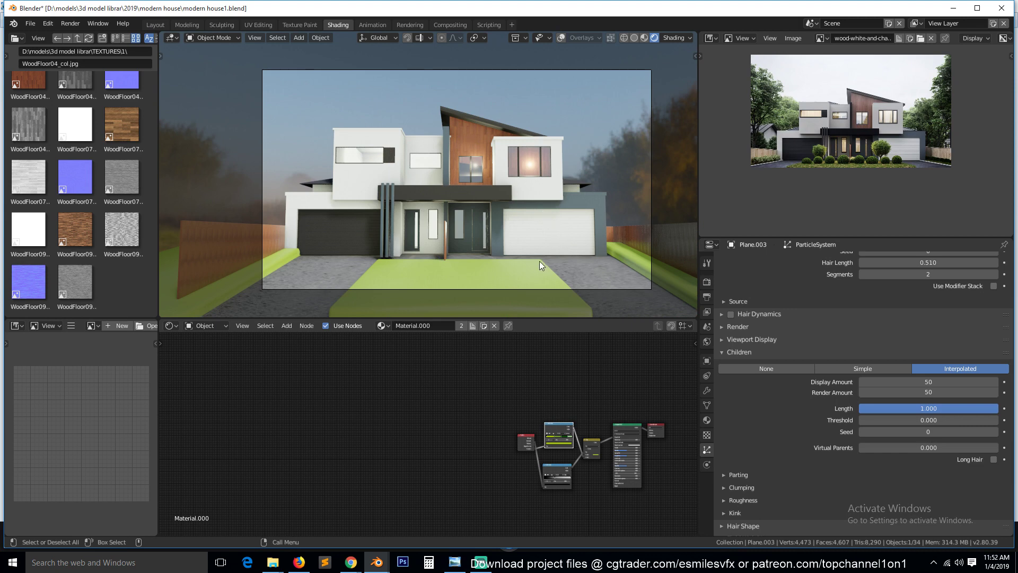
pyautogui.click(706, 282)
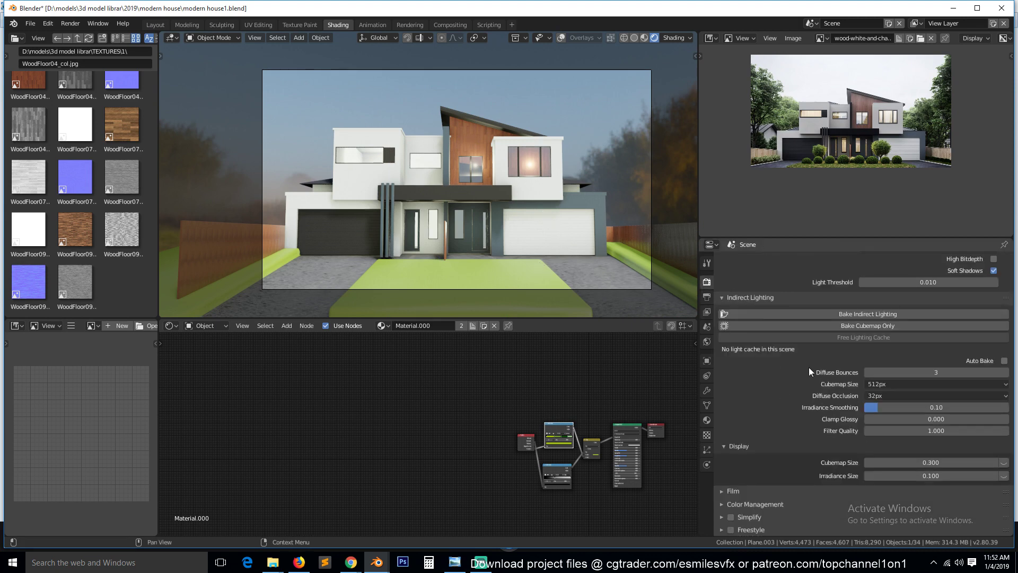
pyautogui.click(883, 313)
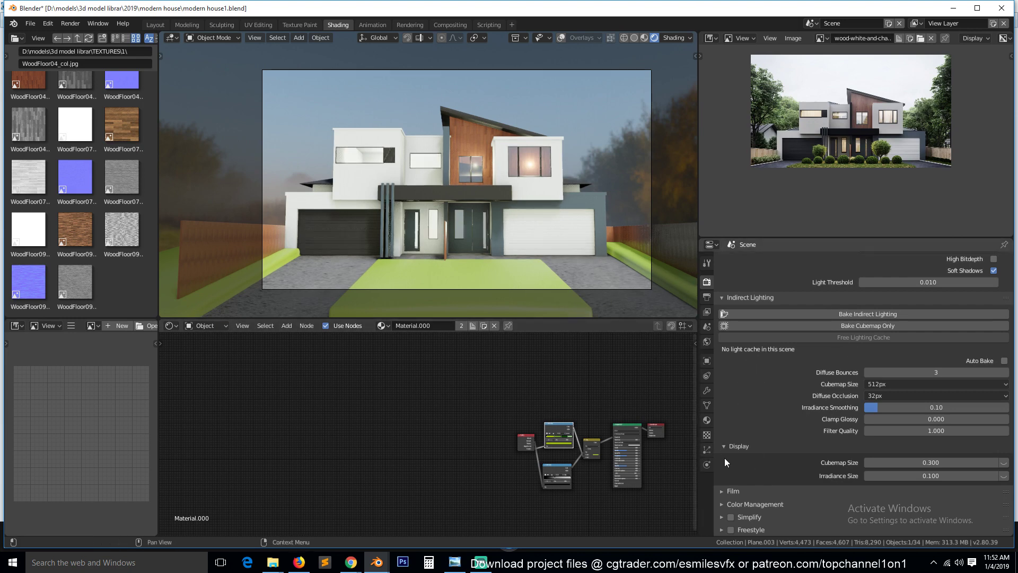
# Step: Enable viewport display of the ground plane's ParticleSystem 1 modifier
pyautogui.click(707, 450)
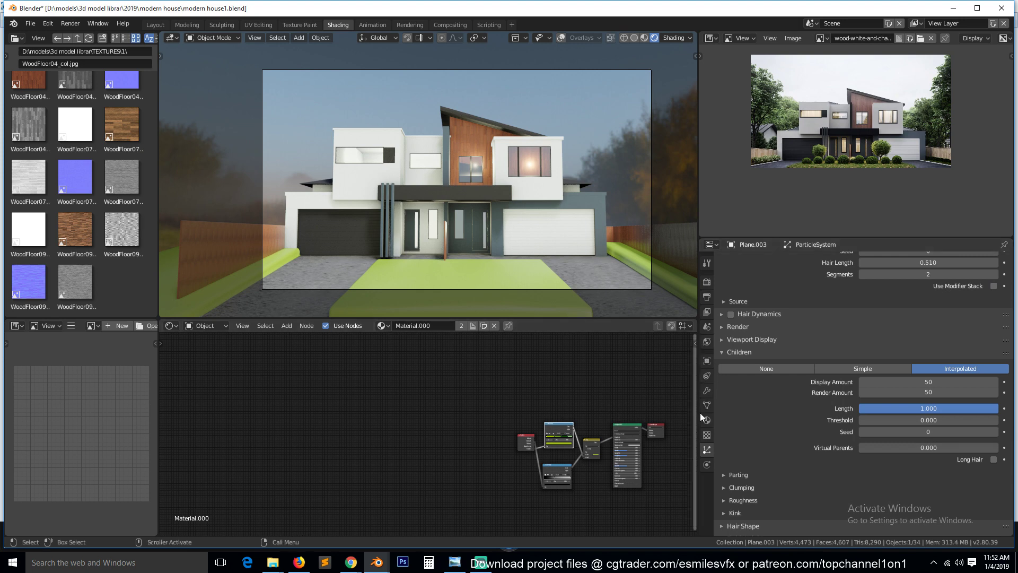
pyautogui.click(707, 391)
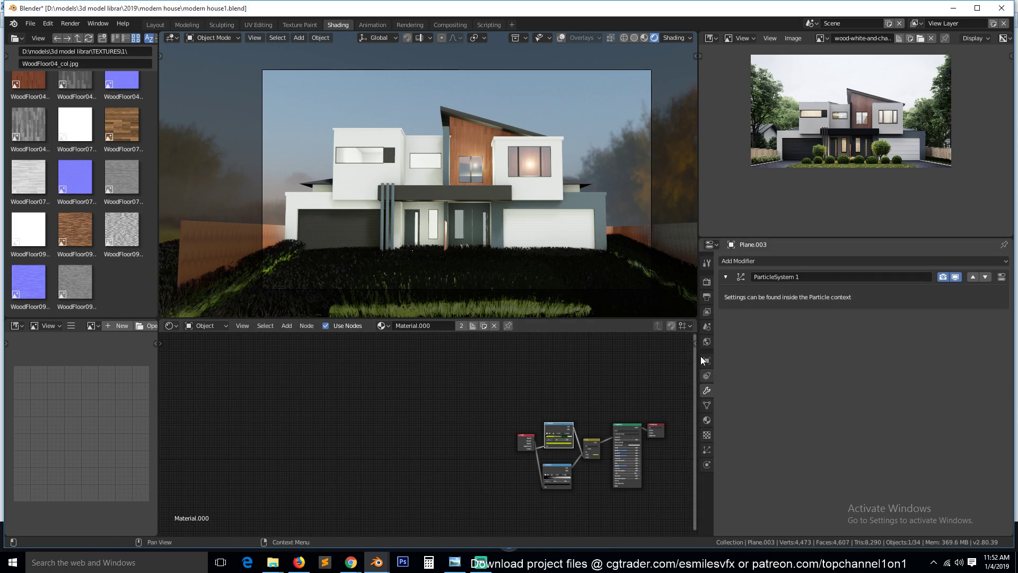
# Step: Check in Edit Mode which ground plane faces belong to Group by clearing the selection and selecting the group, and return to Object Mode
pyautogui.click(707, 405)
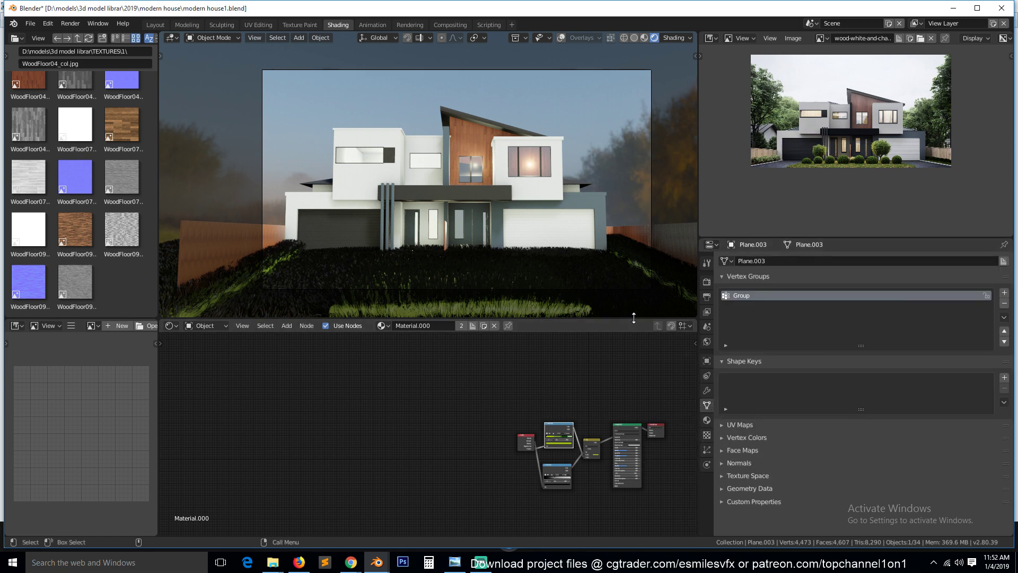
pyautogui.press('Tab')
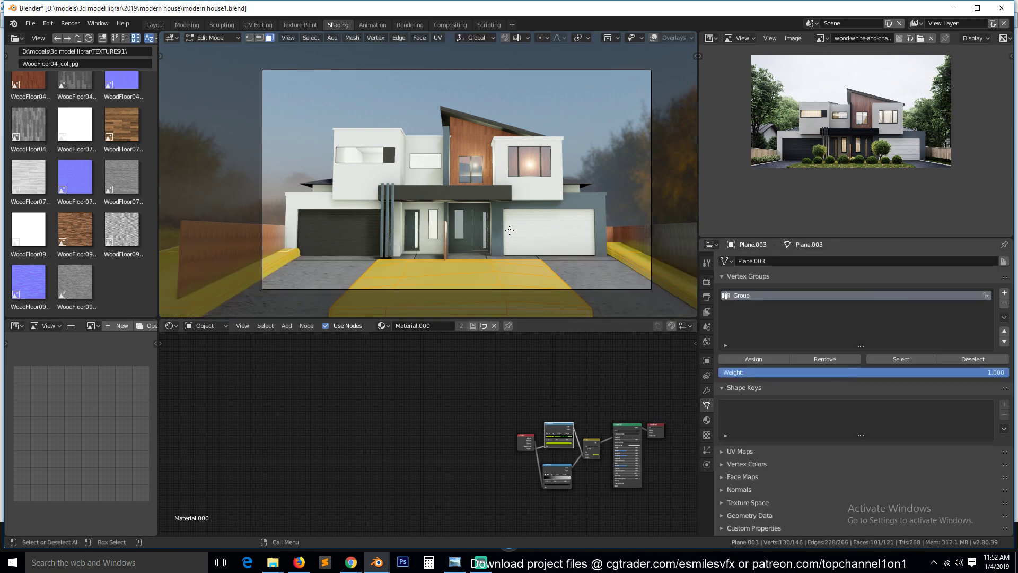
pyautogui.hotkey('alt', 'a')
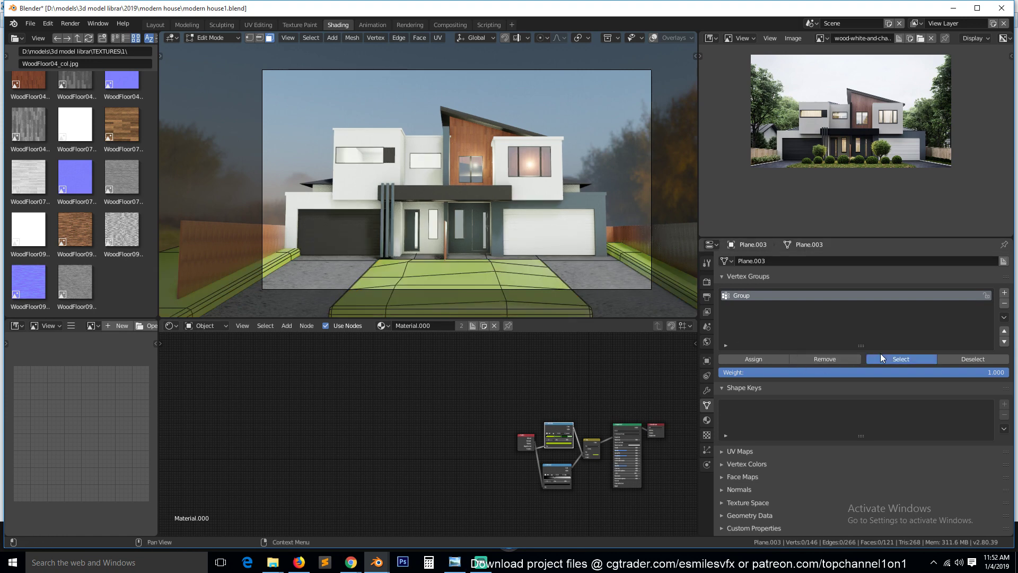
pyautogui.click(882, 357)
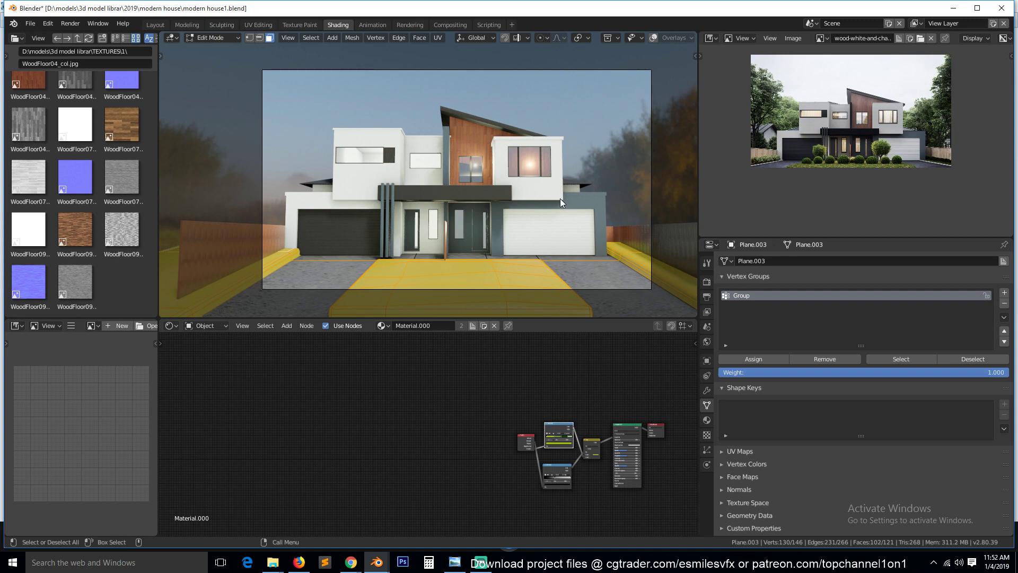
pyautogui.press('Tab')
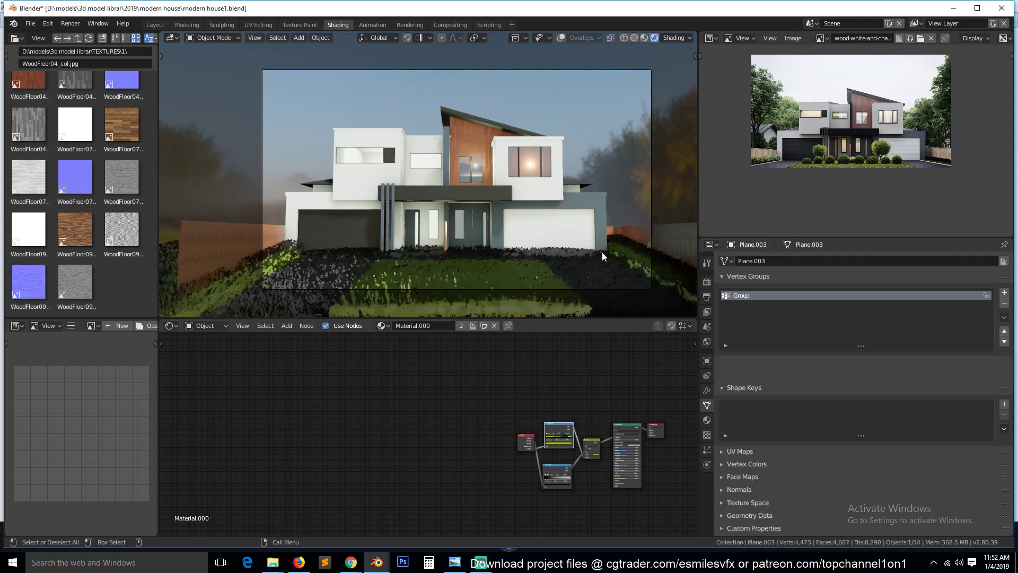
# Step: Reselect the ground plane and check the vertex group assignments of its grass particle system
pyautogui.click(602, 252)
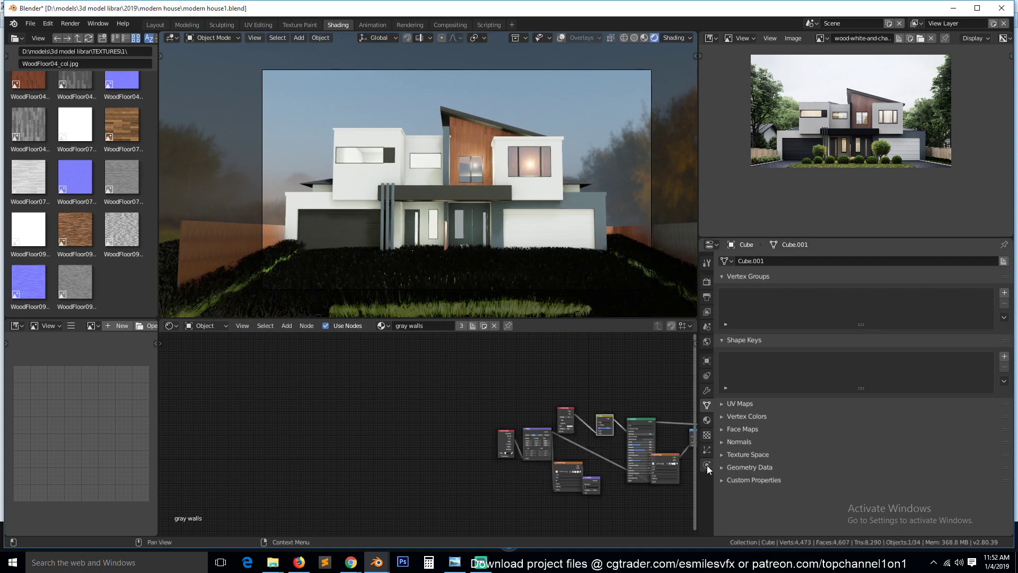
pyautogui.click(707, 451)
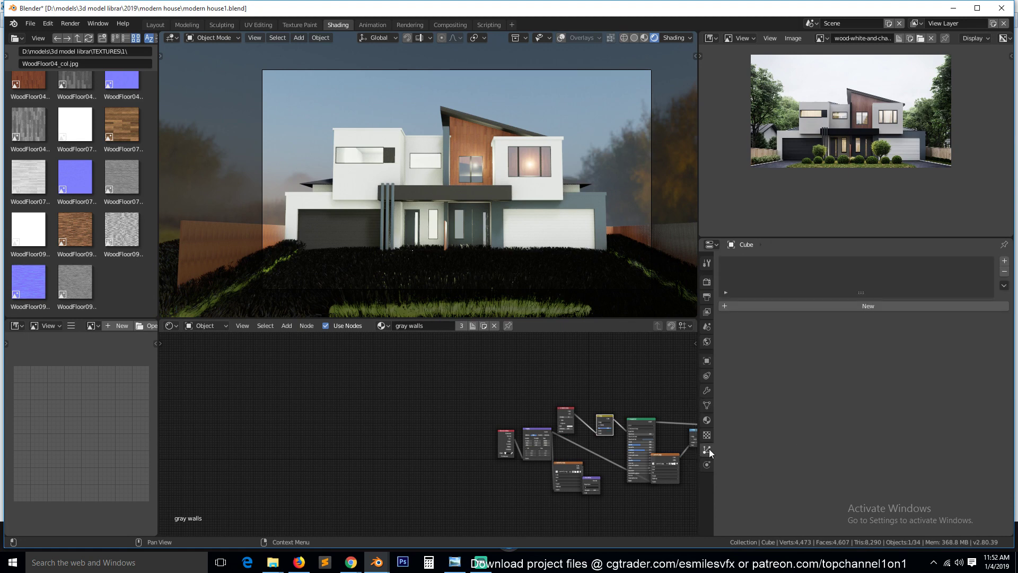
pyautogui.click(708, 461)
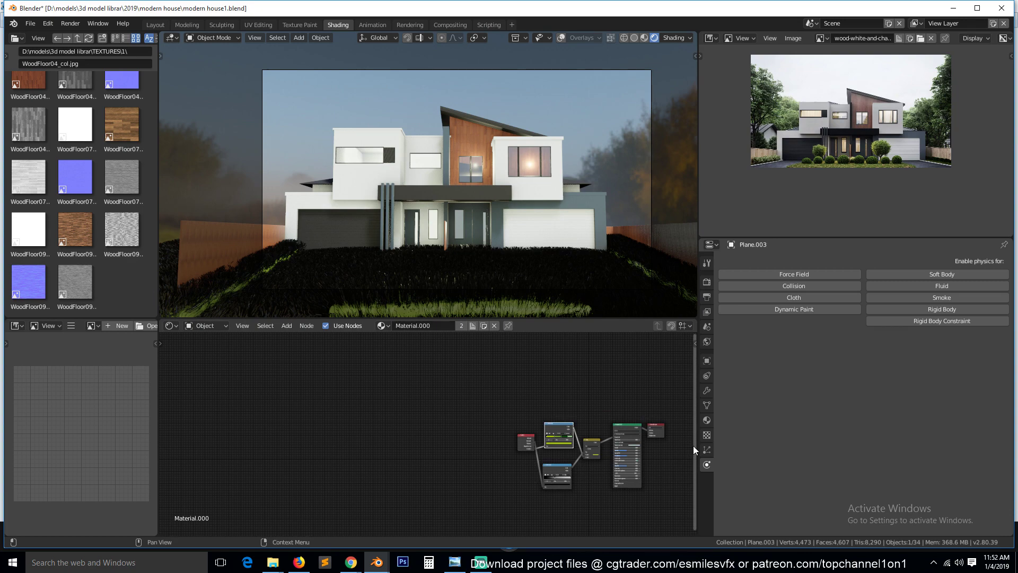
pyautogui.click(706, 450)
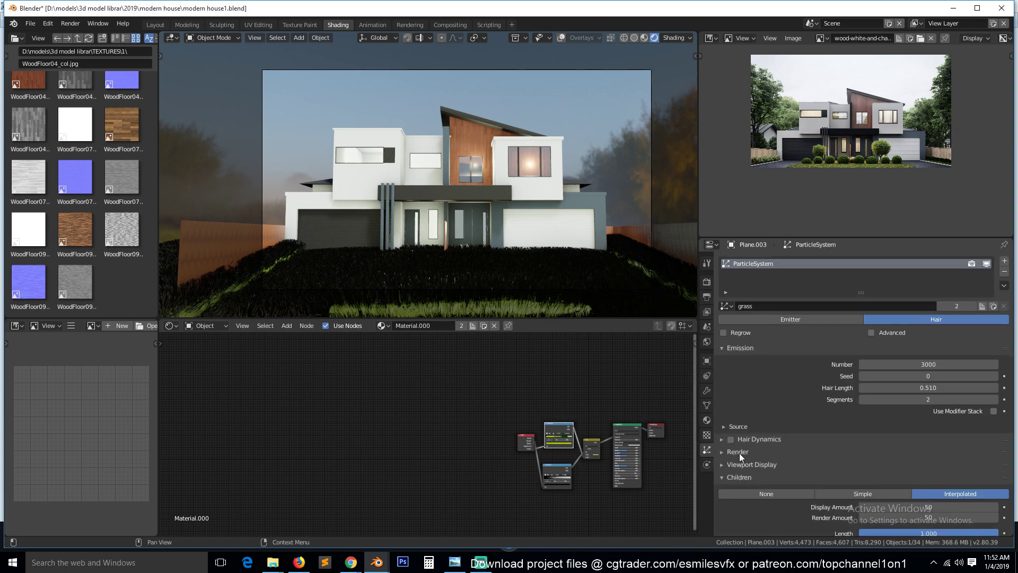
pyautogui.scroll(-10, 780, 466)
pyautogui.scroll(-3, 780, 467)
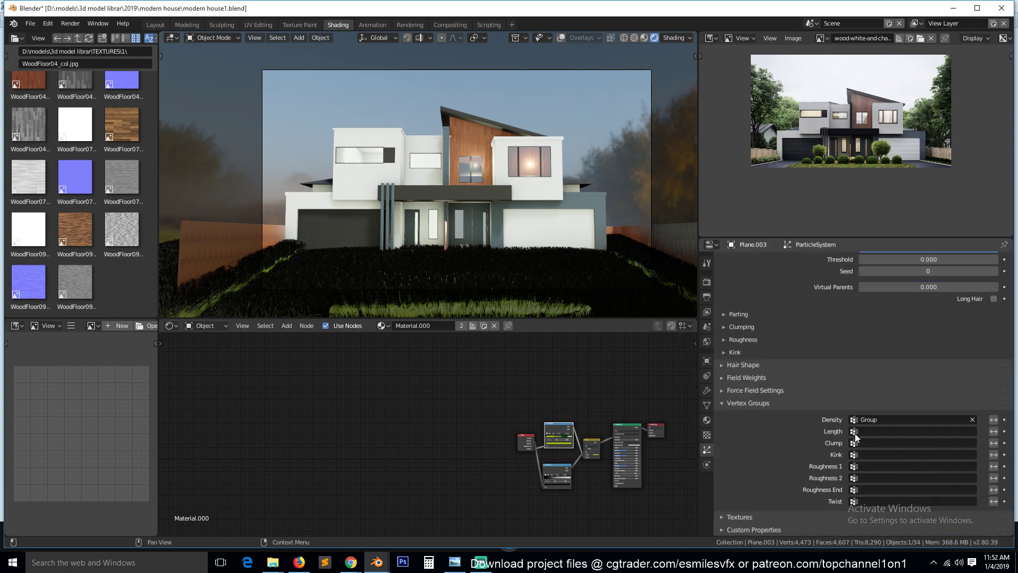
pyautogui.click(785, 402)
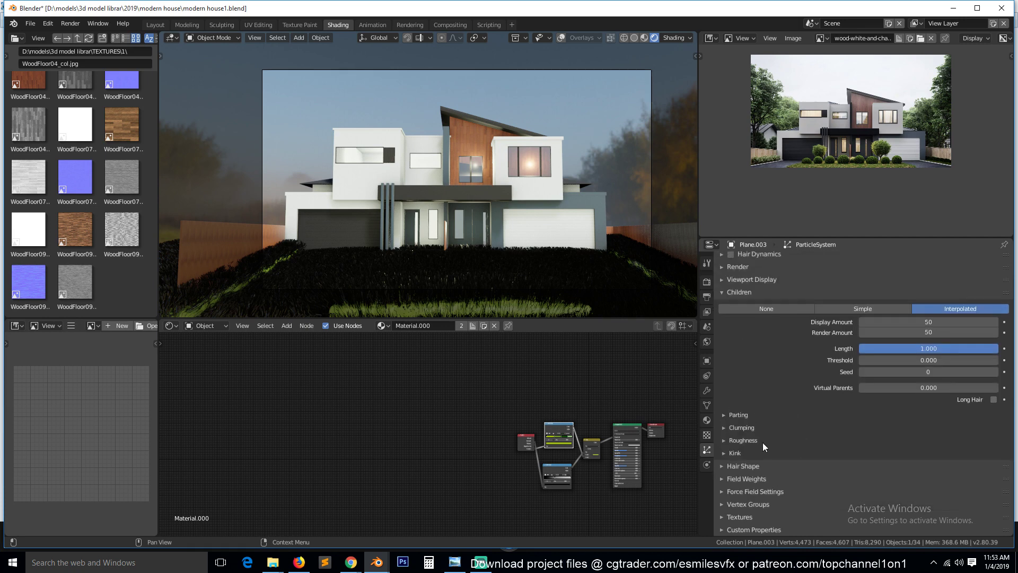
# Step: Examine the grass particles' render settings and compare their assigned material with the ground plane's modifier and material slots
pyautogui.scroll(5, 761, 487)
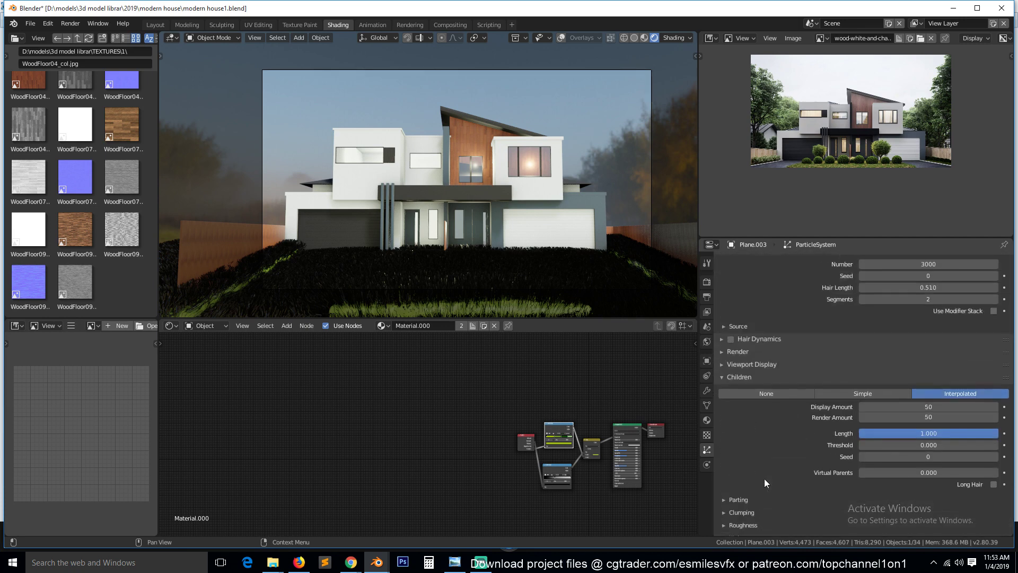
pyautogui.click(772, 354)
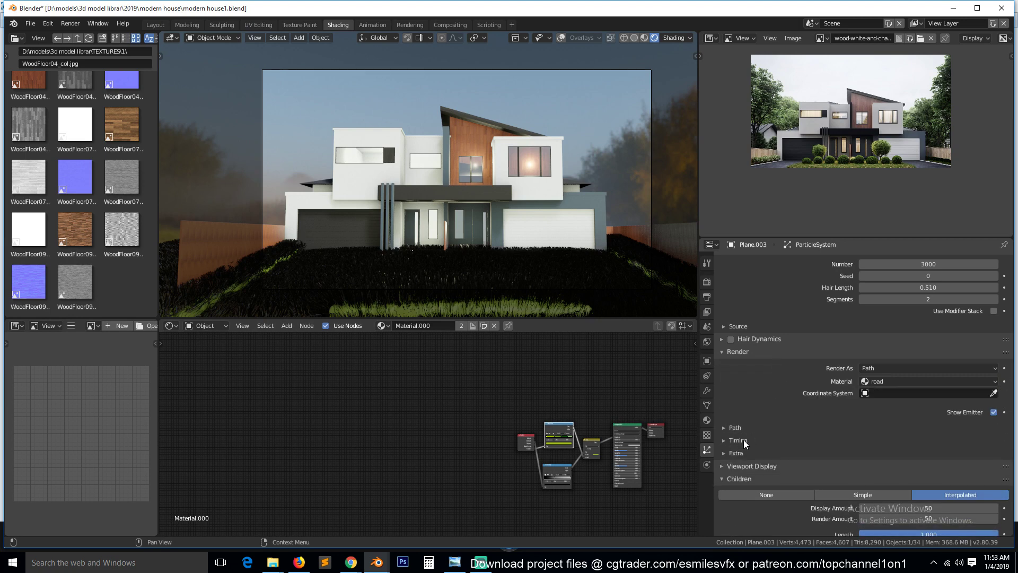
pyautogui.scroll(3, 803, 407)
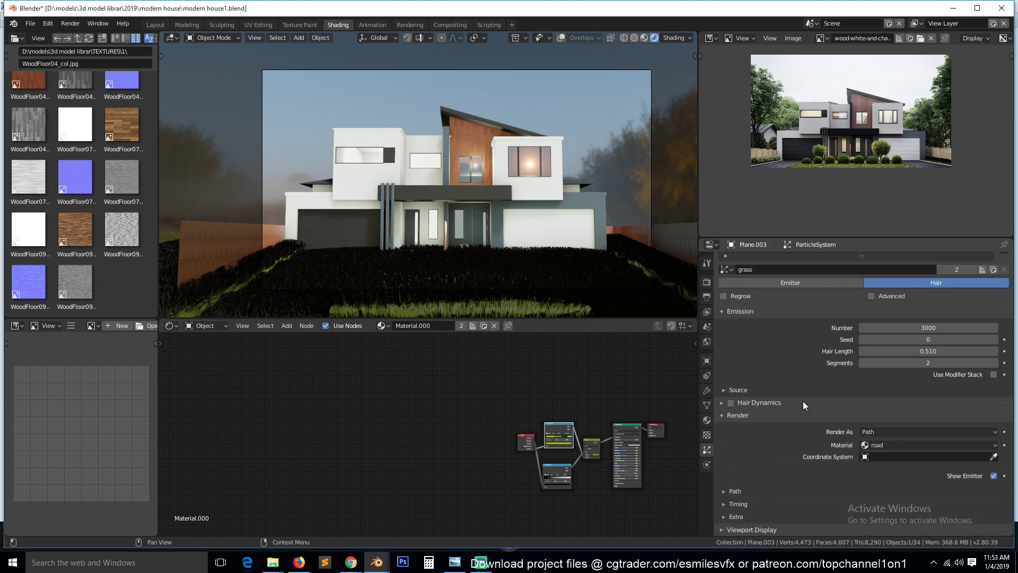
pyautogui.scroll(2, 803, 401)
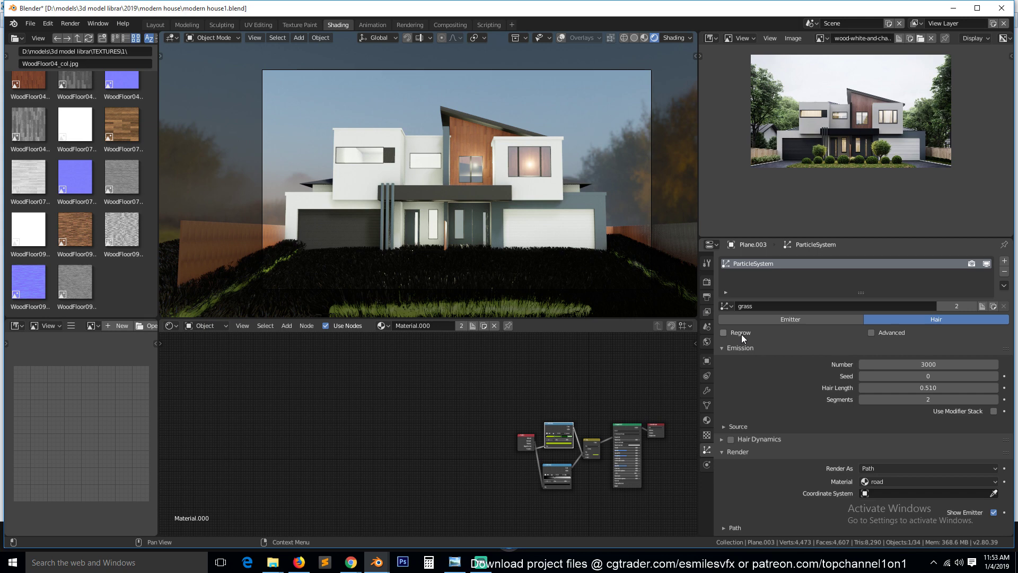
pyautogui.click(706, 393)
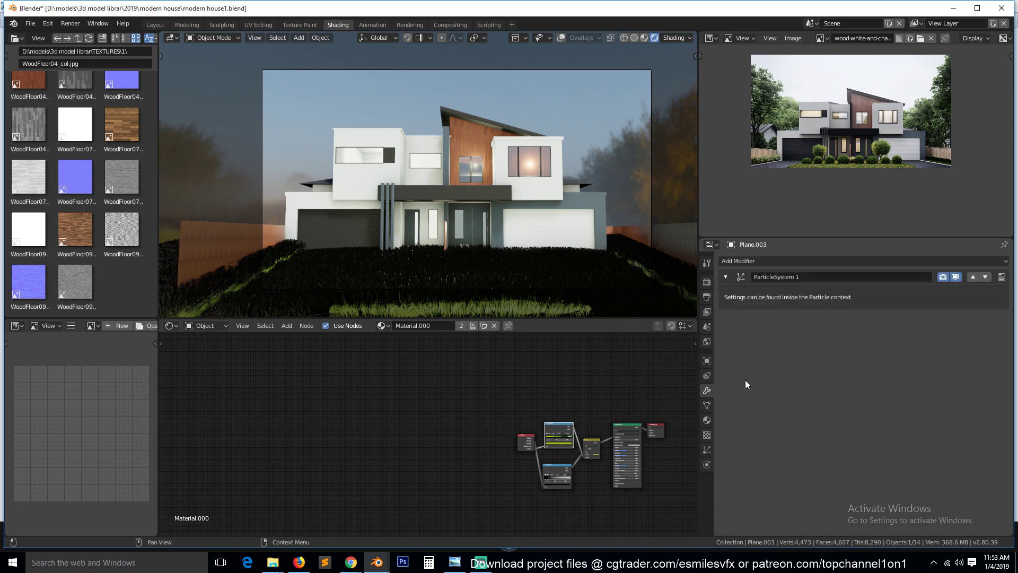
pyautogui.click(706, 421)
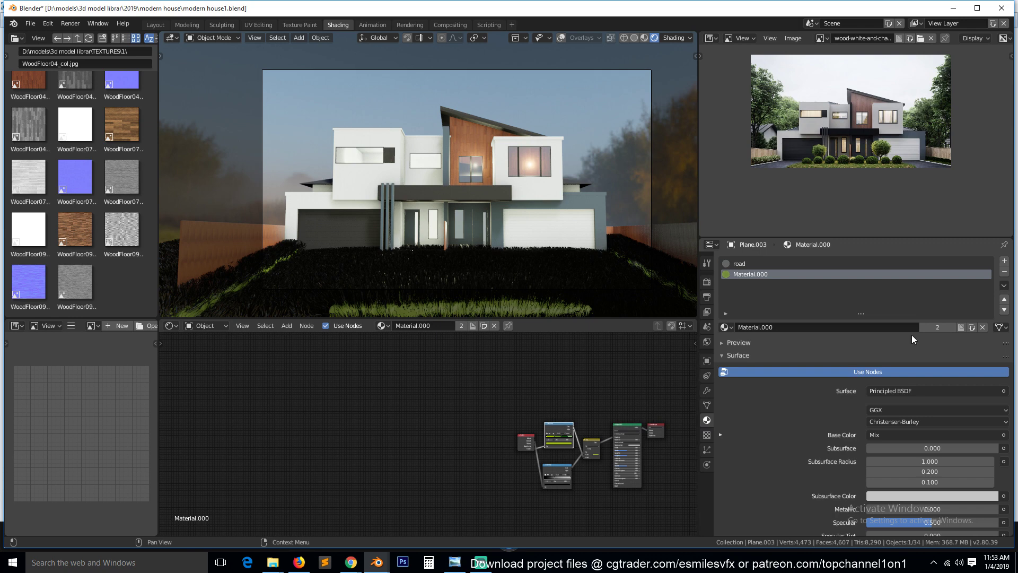
# Step: Move Material.000 to the ground plane's first material slot and set the grass particle number to 1000
pyautogui.click(1005, 299)
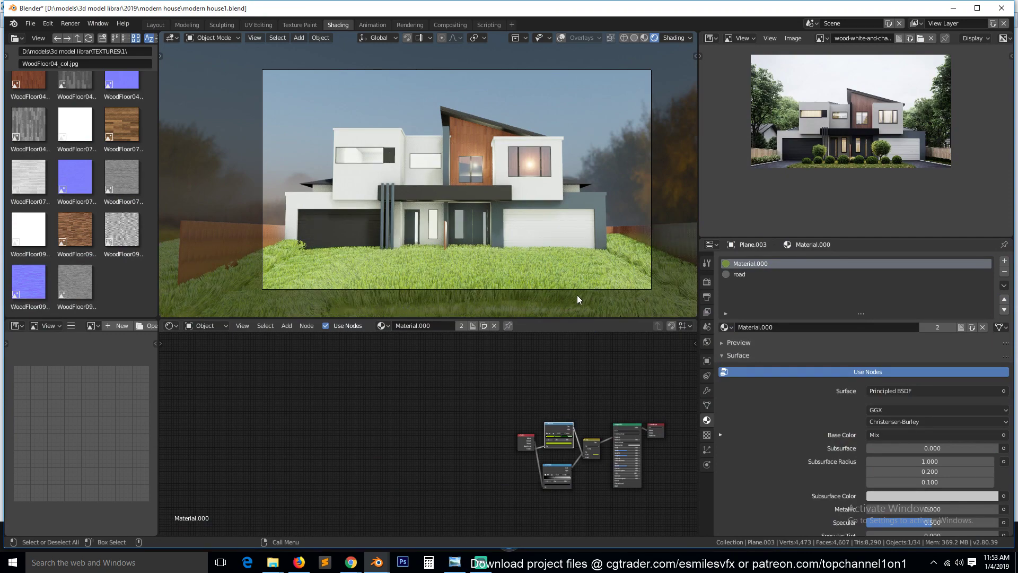
pyautogui.click(706, 451)
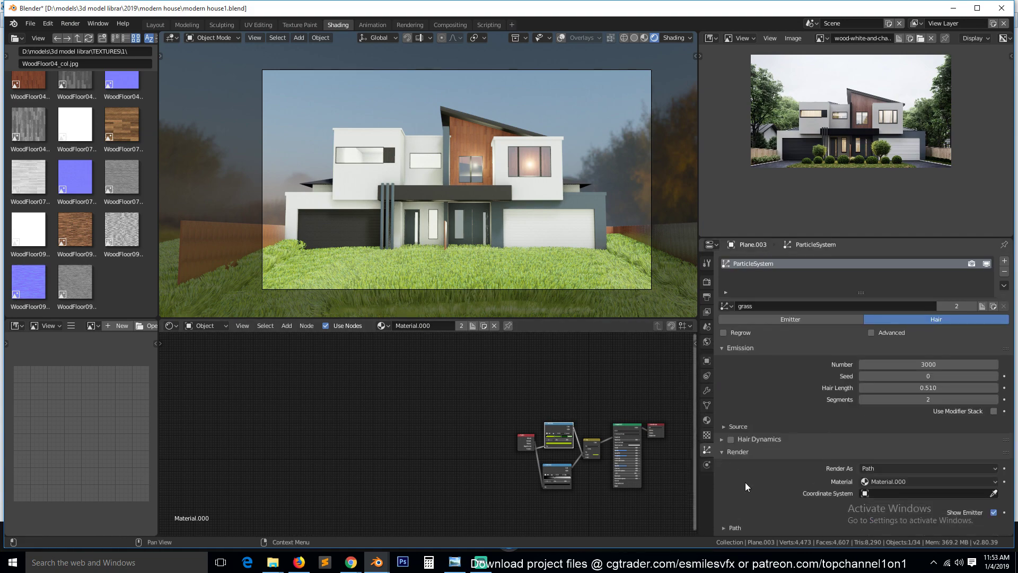
pyautogui.click(935, 364)
pyautogui.write('1')
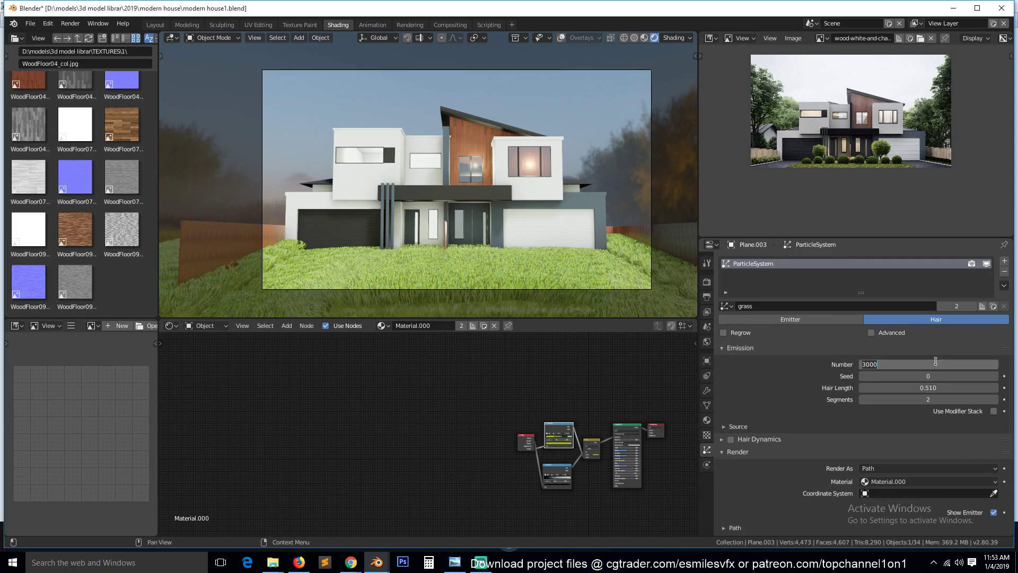
pyautogui.write('000')
pyautogui.press('Return')
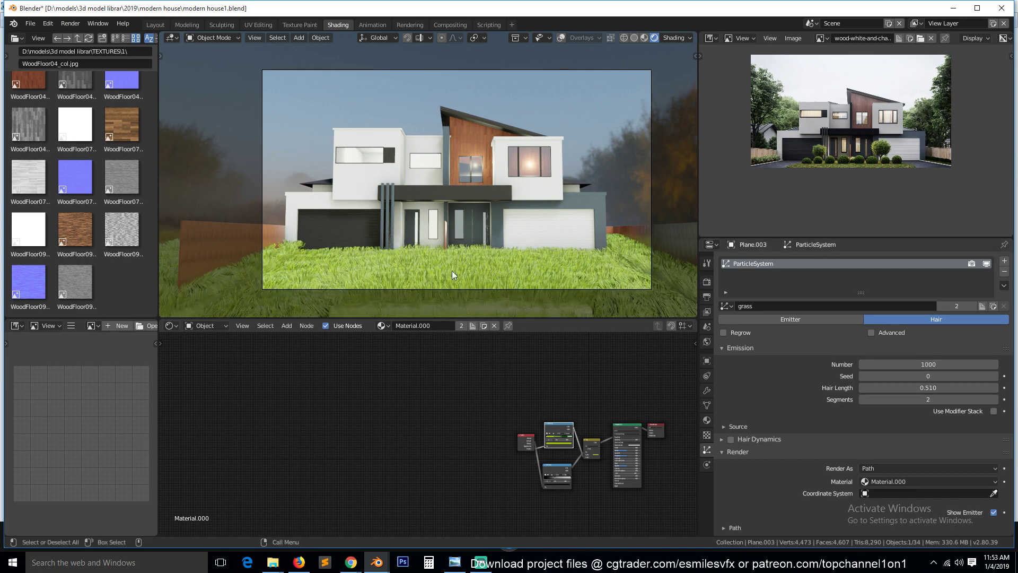
# Step: Set the grass particles' hair length to 0.1
pyautogui.click(935, 388)
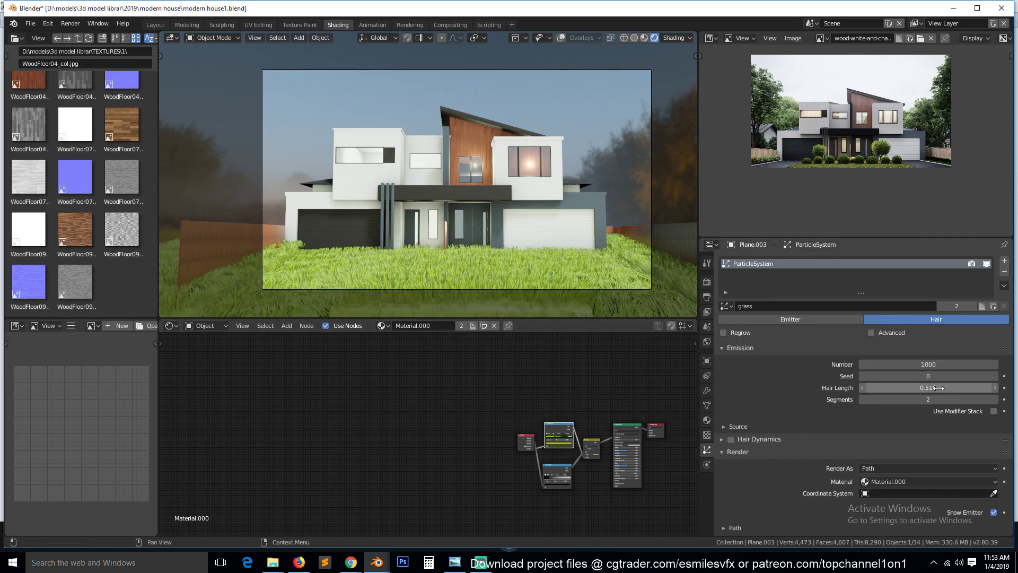
pyautogui.write('.')
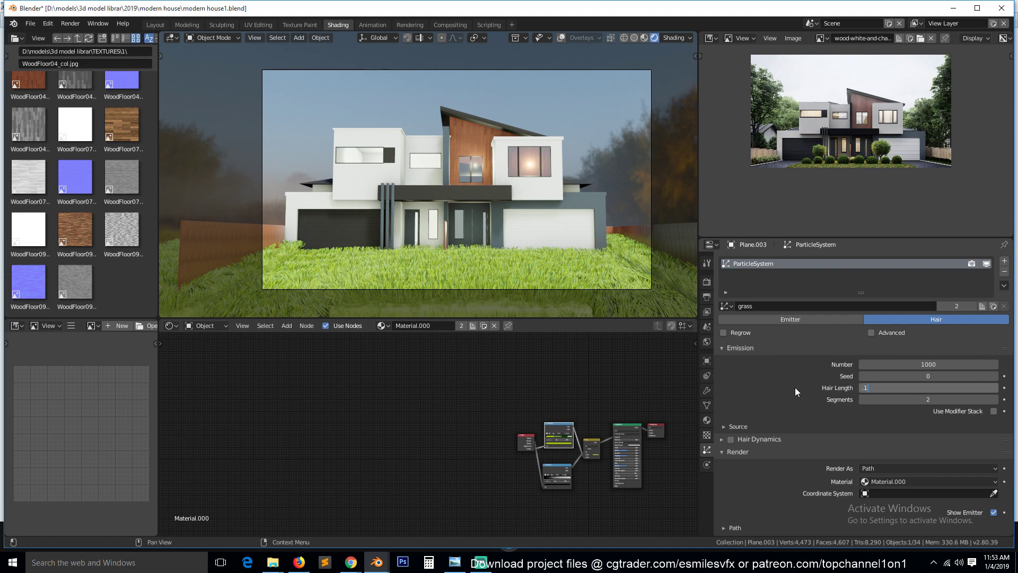
pyautogui.press('Return')
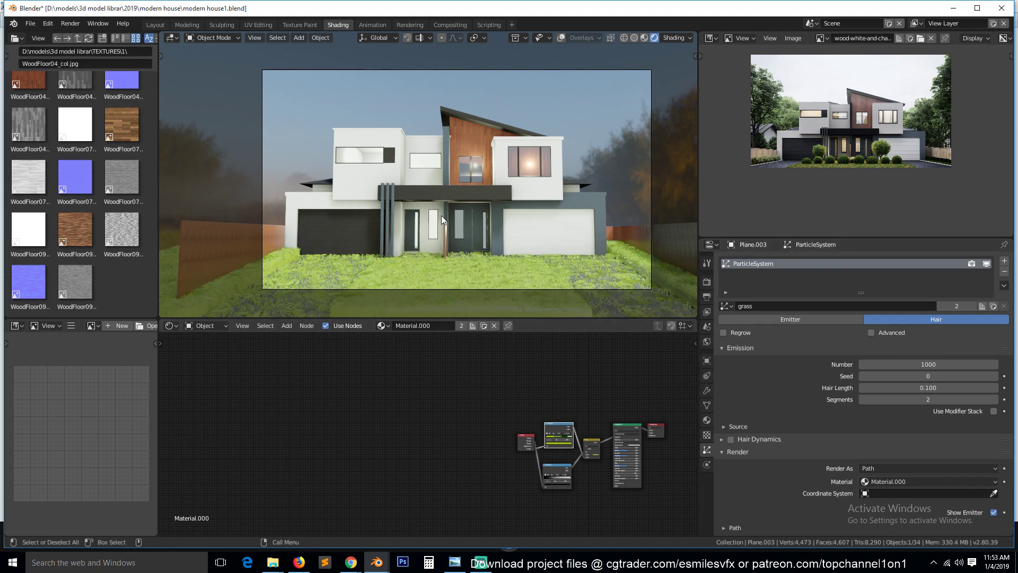
# Step: Separate the ground plane's selected lawn faces into their own object in Edit Mode and return to Object Mode
pyautogui.moveTo(478, 257); pyautogui.dragTo(531, 289, button='middle')
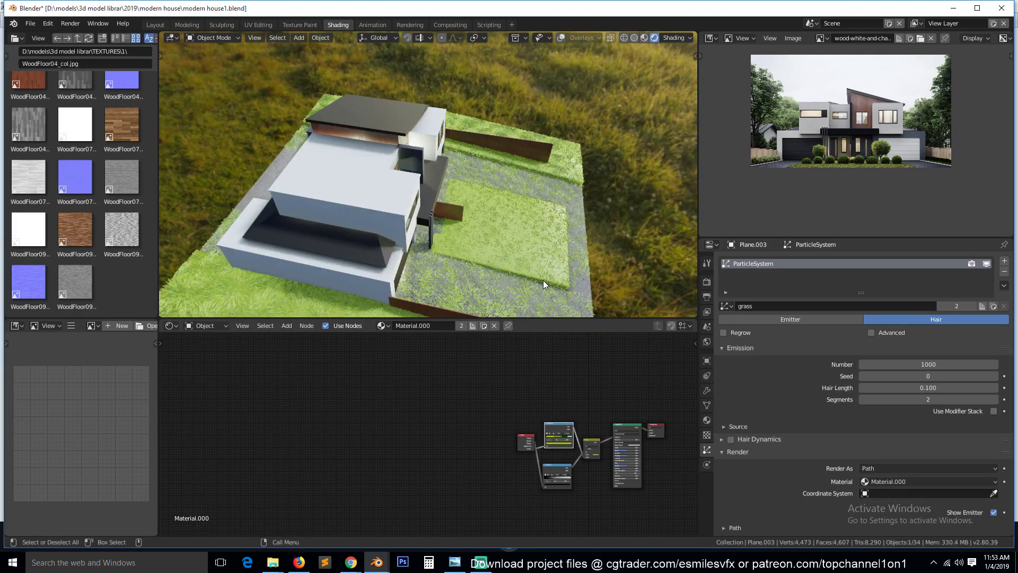
pyautogui.press('KP_7')
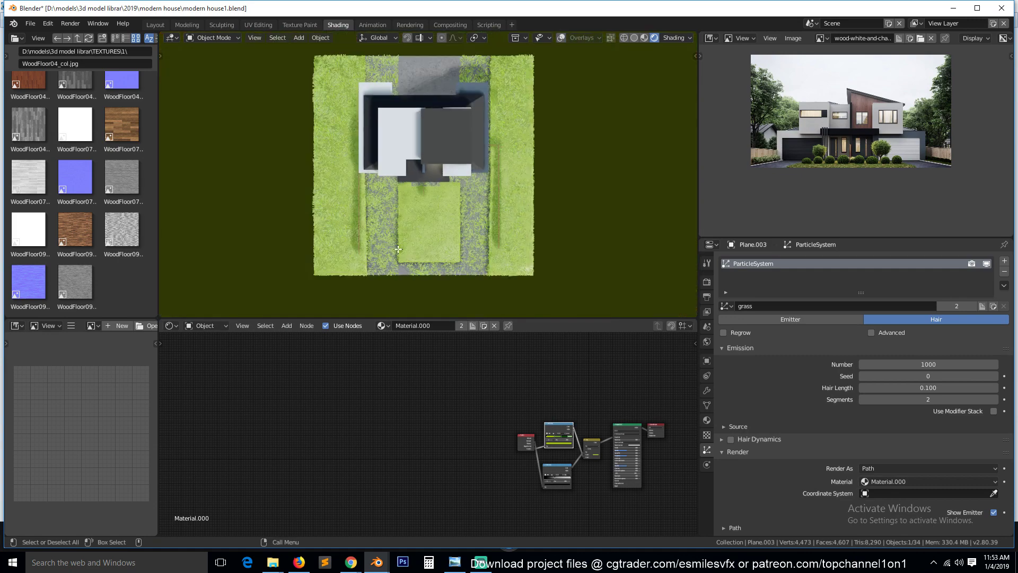
pyautogui.press('Tab')
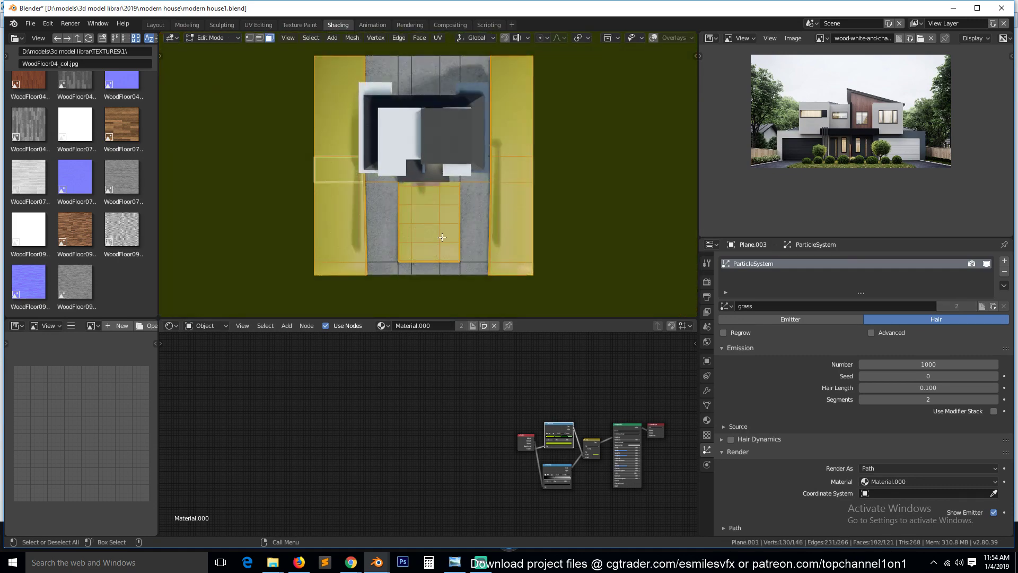
pyautogui.hotkey('ctrl', 'Tab')
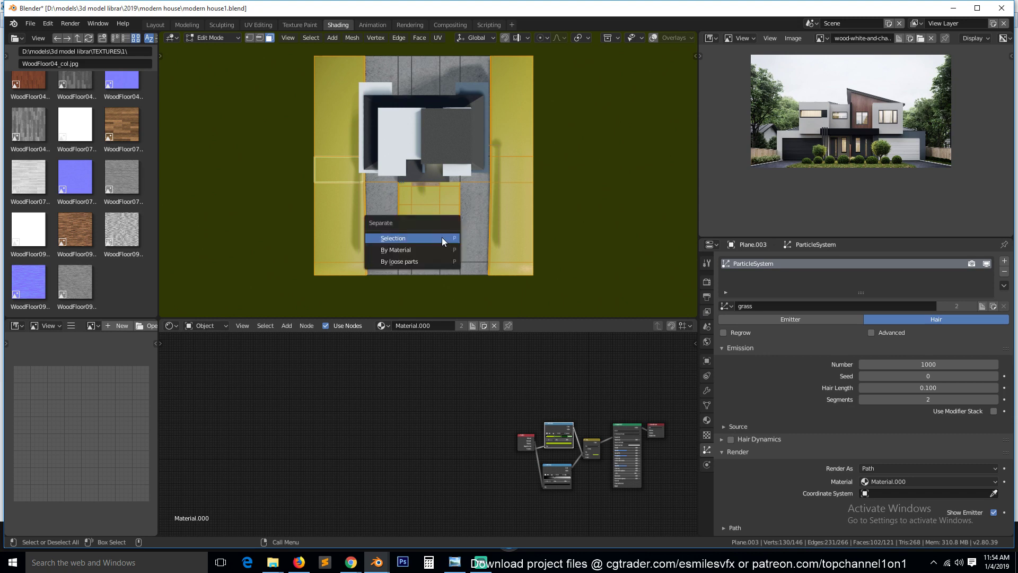
pyautogui.click(443, 238)
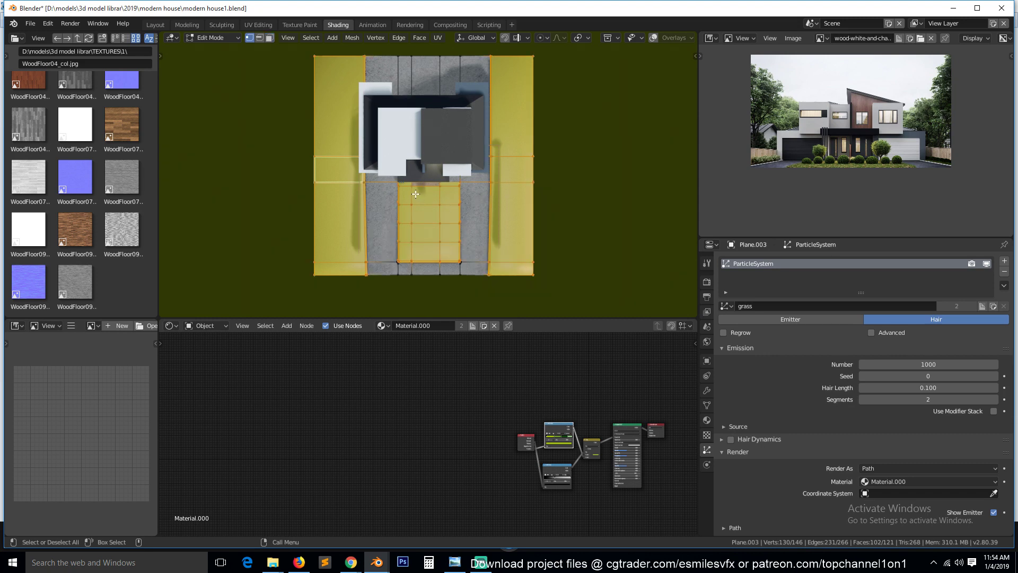
pyautogui.press('3')
pyautogui.press('p')
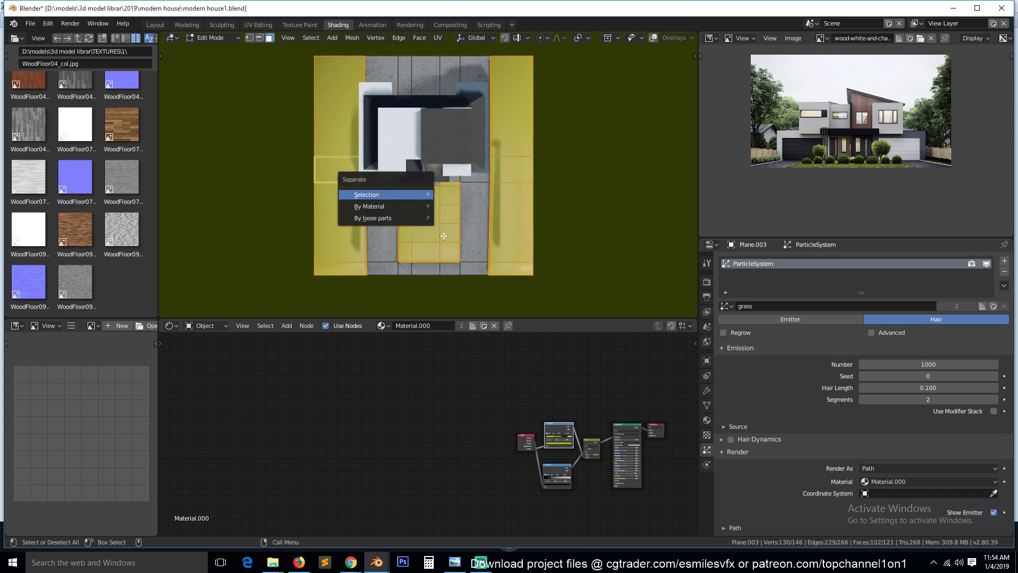
pyautogui.press('Return')
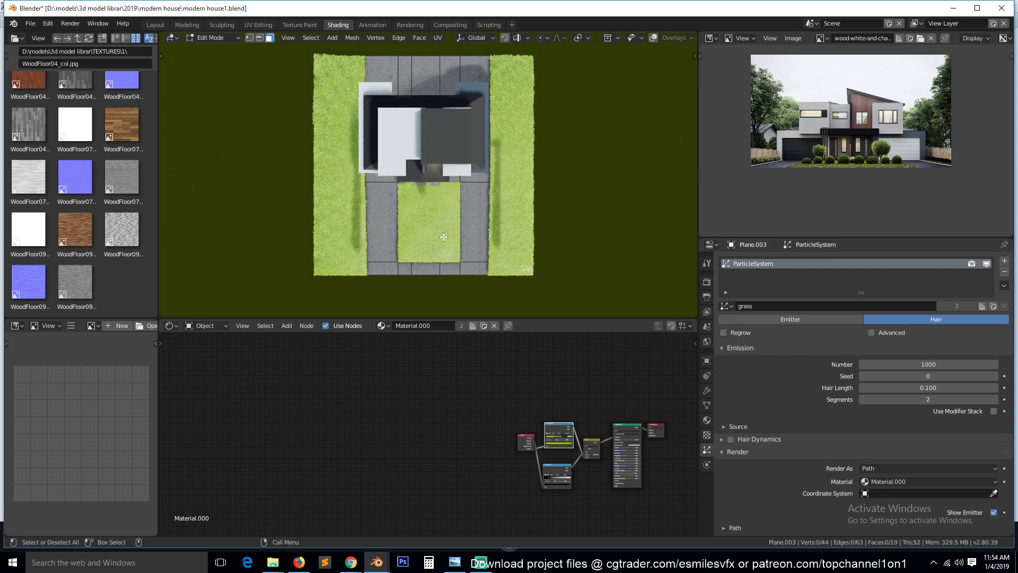
pyautogui.moveTo(479, 250)
pyautogui.mouseDown(button='middle')
pyautogui.moveTo(501, 214)
pyautogui.moveTo(497, 233)
pyautogui.mouseUp(button='middle')
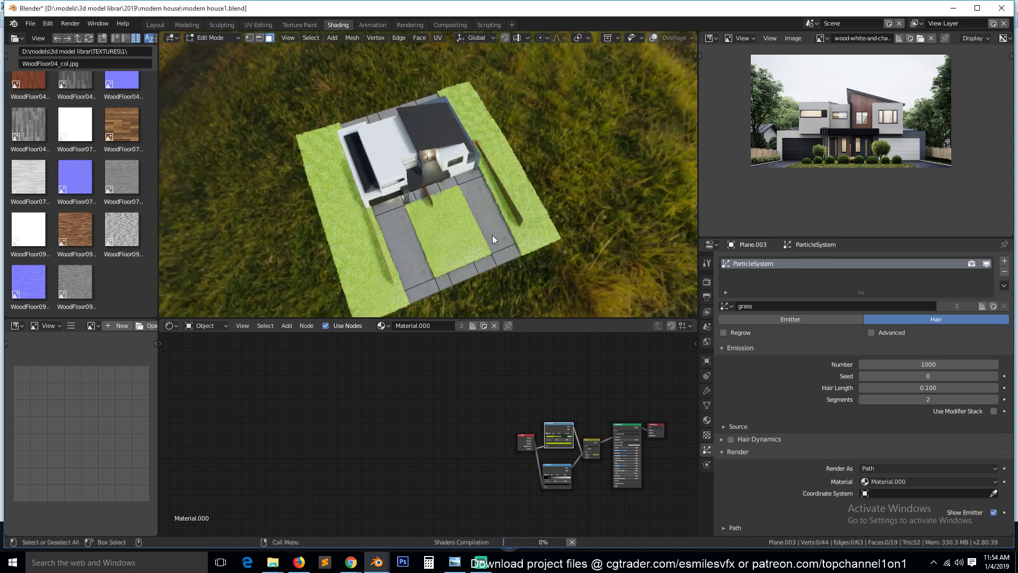
pyautogui.press('Tab')
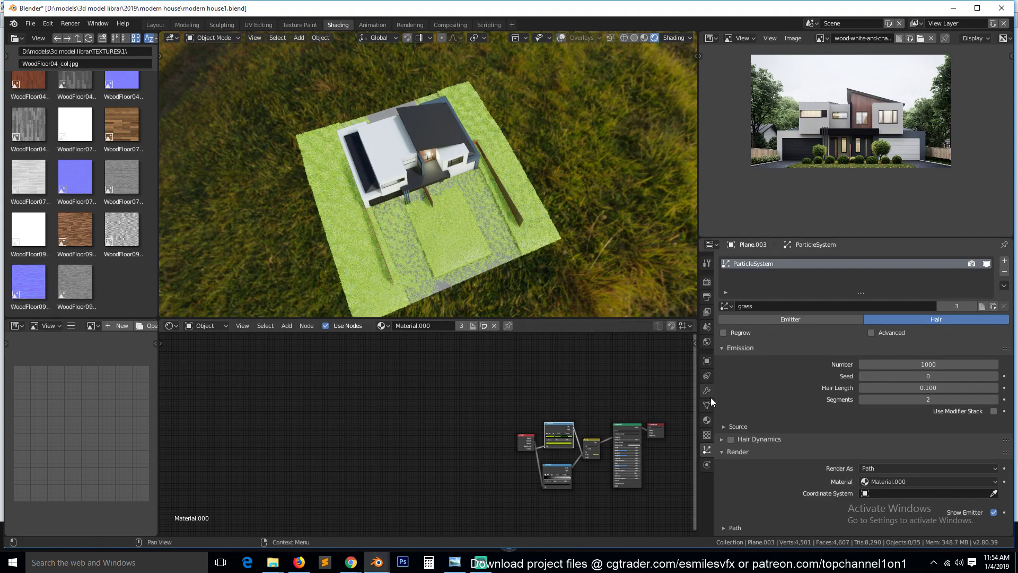
# Step: Select the driveway plane Plane.003 in the Layout workspace and remove its grass particle system
pyautogui.press('KP_0')
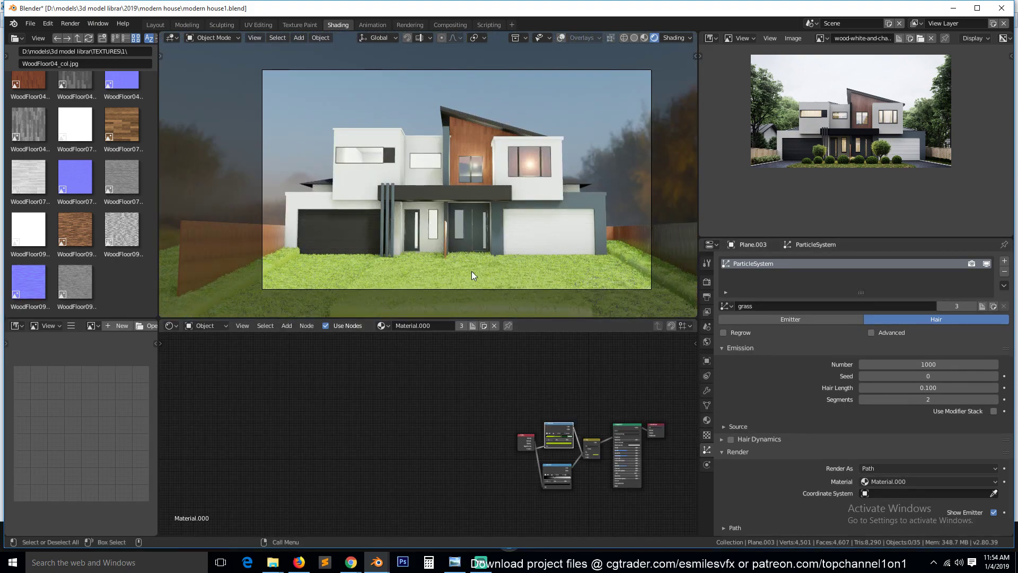
pyautogui.rightClick(493, 193)
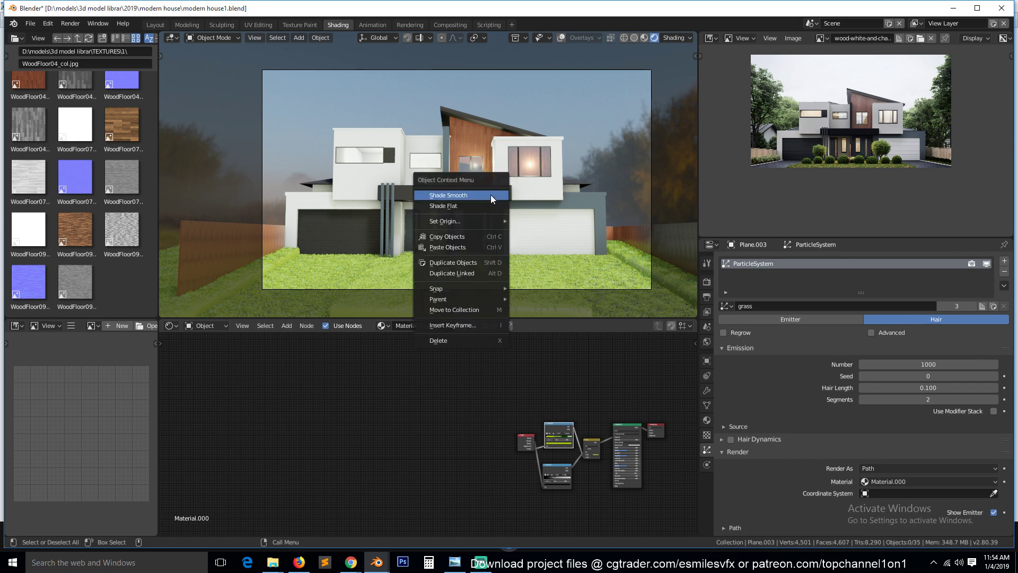
pyautogui.click(337, 263)
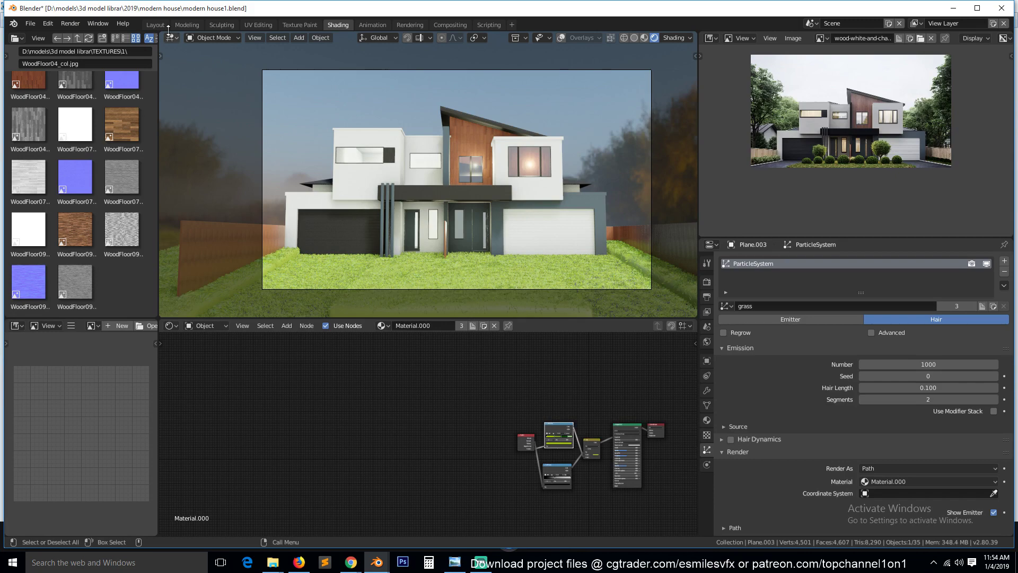
pyautogui.click(154, 25)
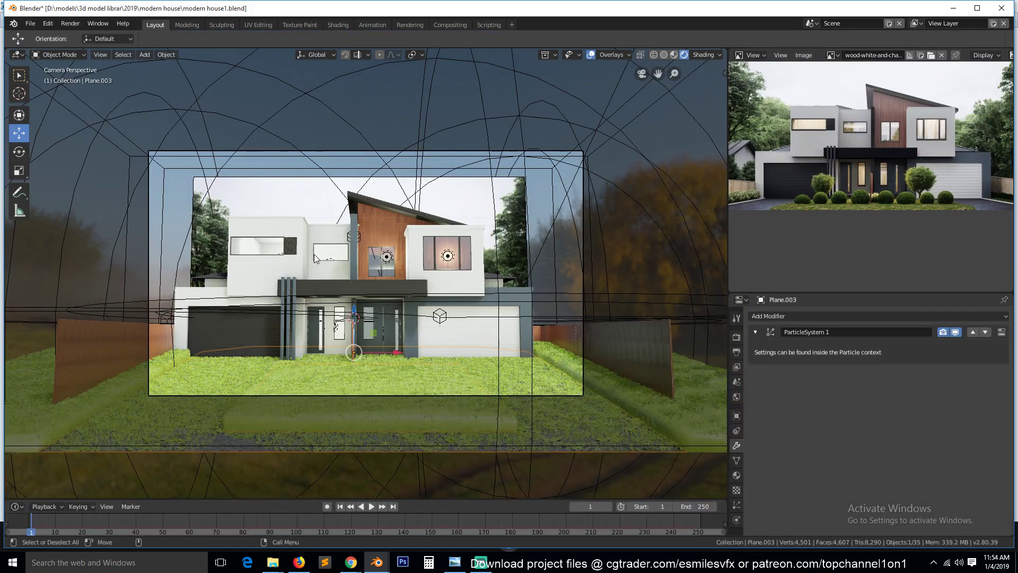
pyautogui.moveTo(322, 260); pyautogui.dragTo(372, 297, button='middle')
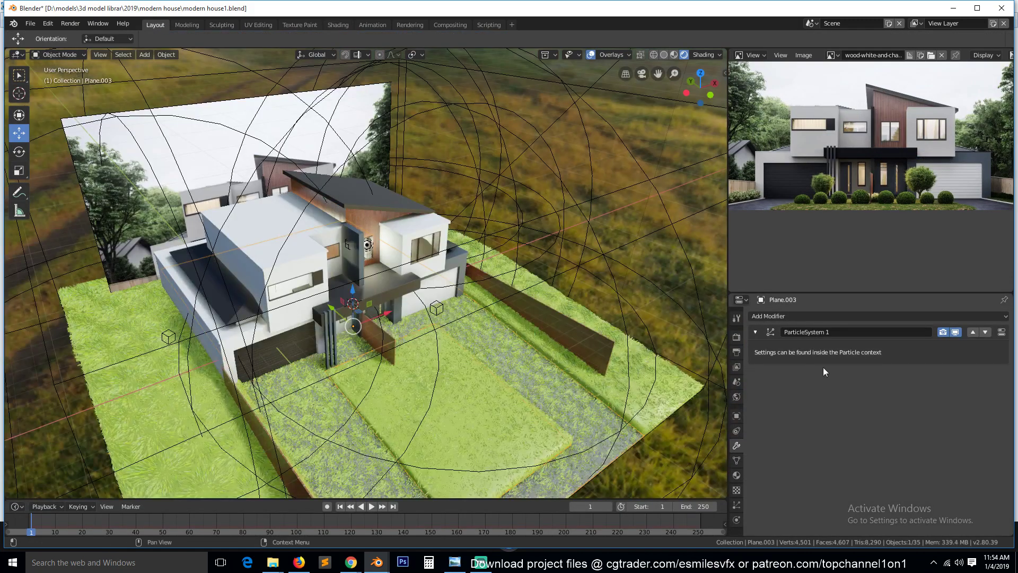
pyautogui.click(737, 504)
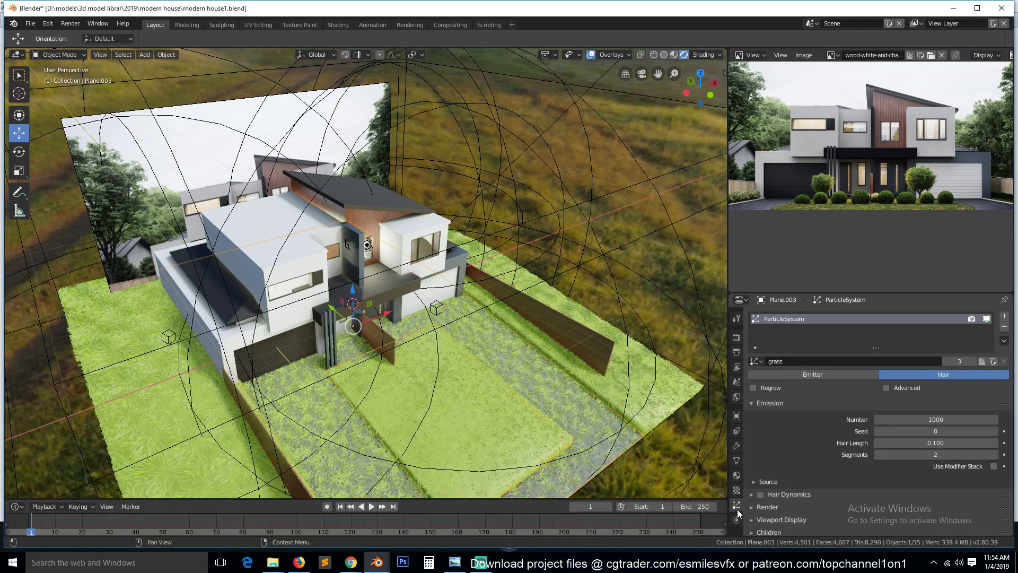
pyautogui.click(1004, 326)
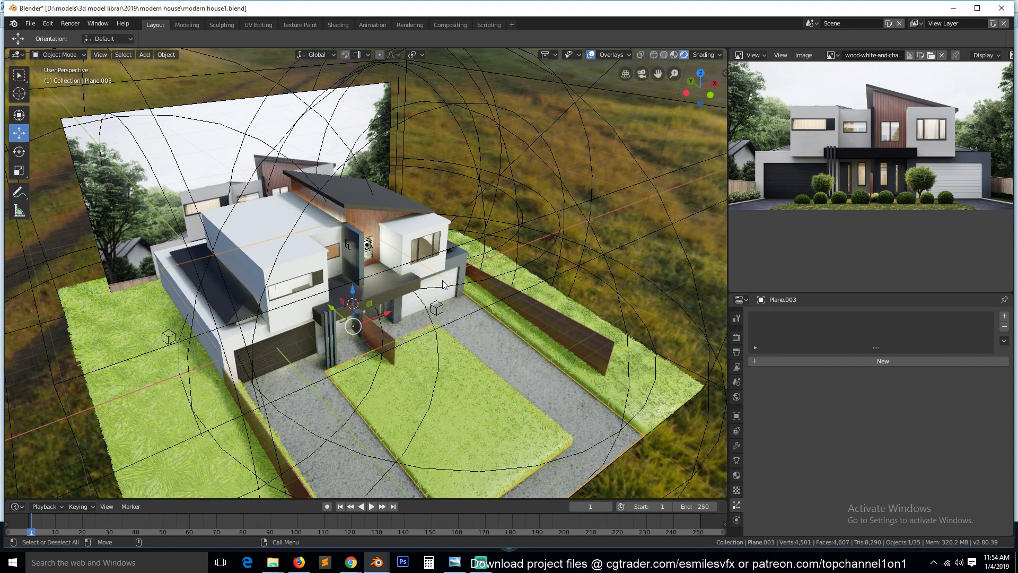
# Step: Check the driveway plane by reselecting it and viewing the scene through the camera, leaving nothing selected
pyautogui.hotkey('alt', 'a')
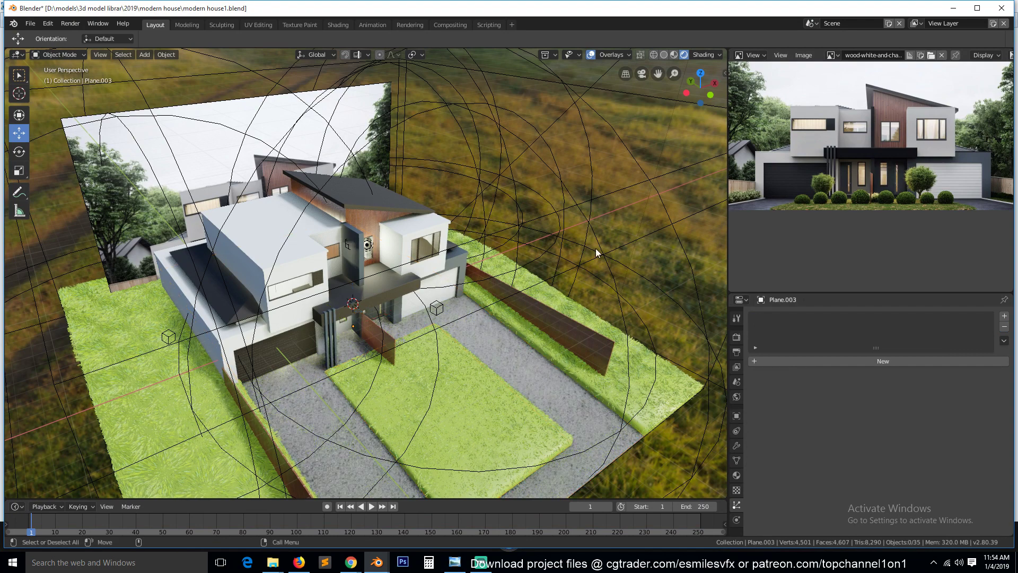
pyautogui.click(600, 244)
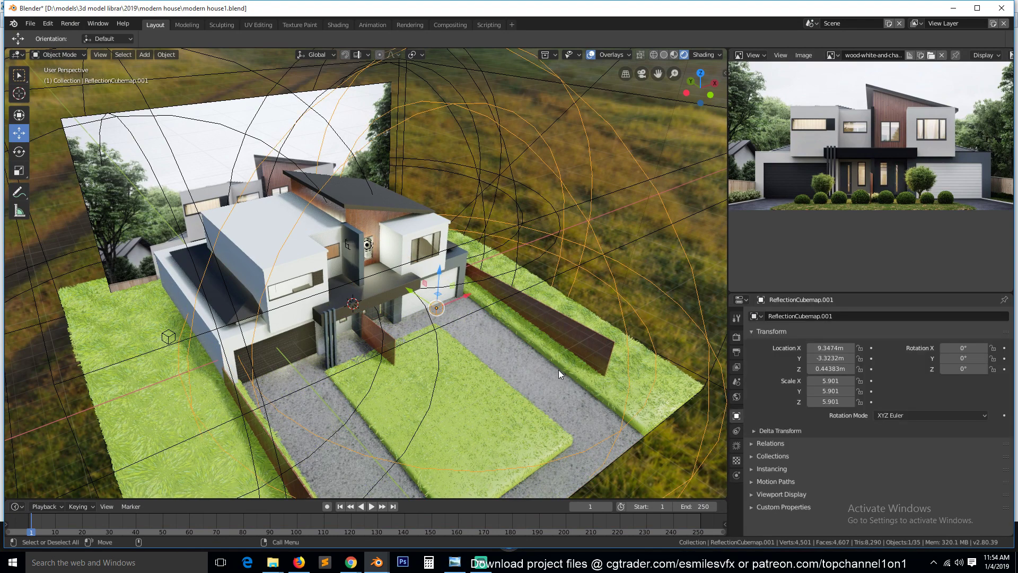
pyautogui.click(558, 390)
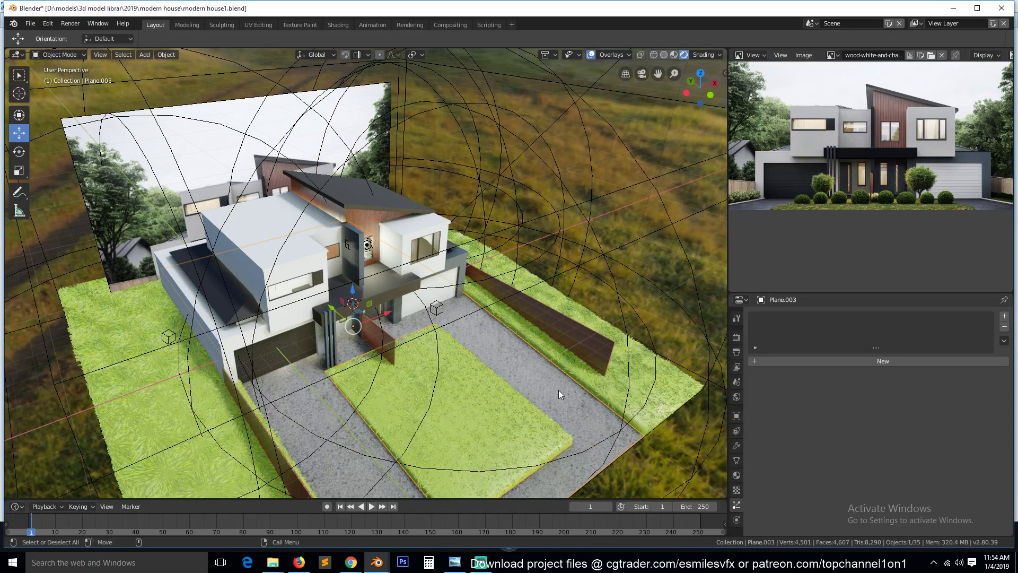
pyautogui.press('KP_0')
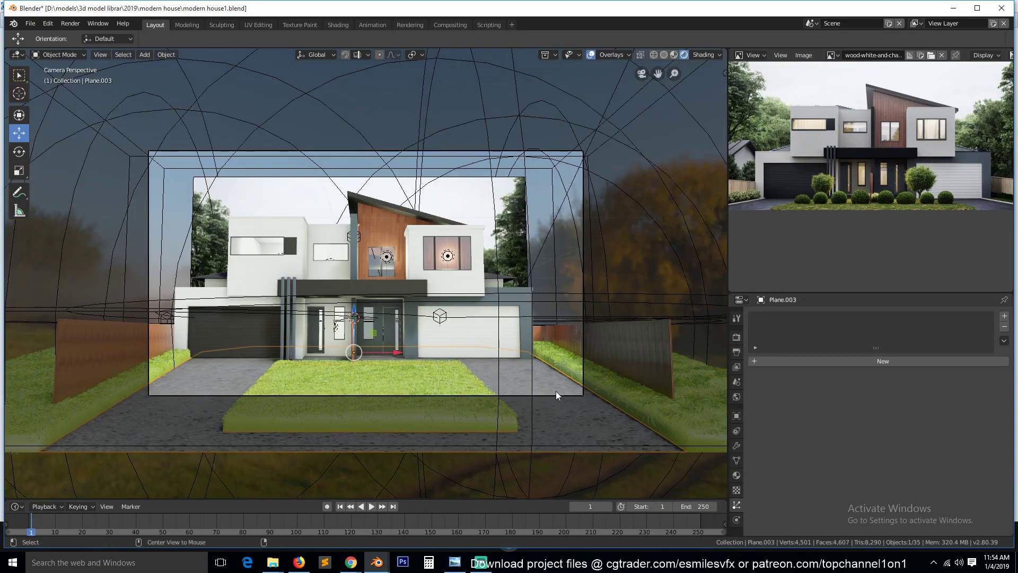
pyautogui.hotkey('alt', 'a')
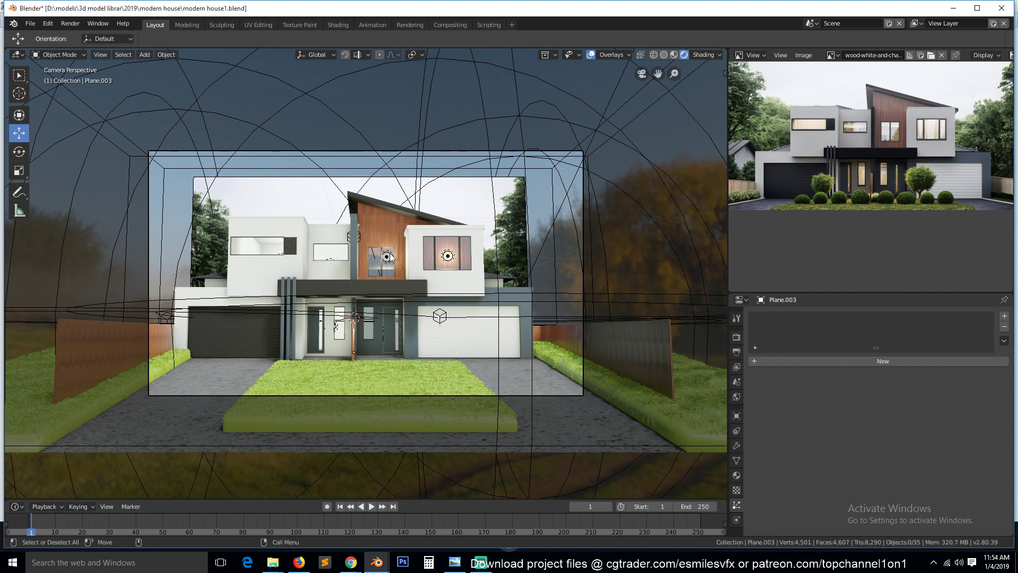
# Step: Inspect the lawn and driveway in the Shading workspace, return to the camera view, and save the file
pyautogui.click(328, 24)
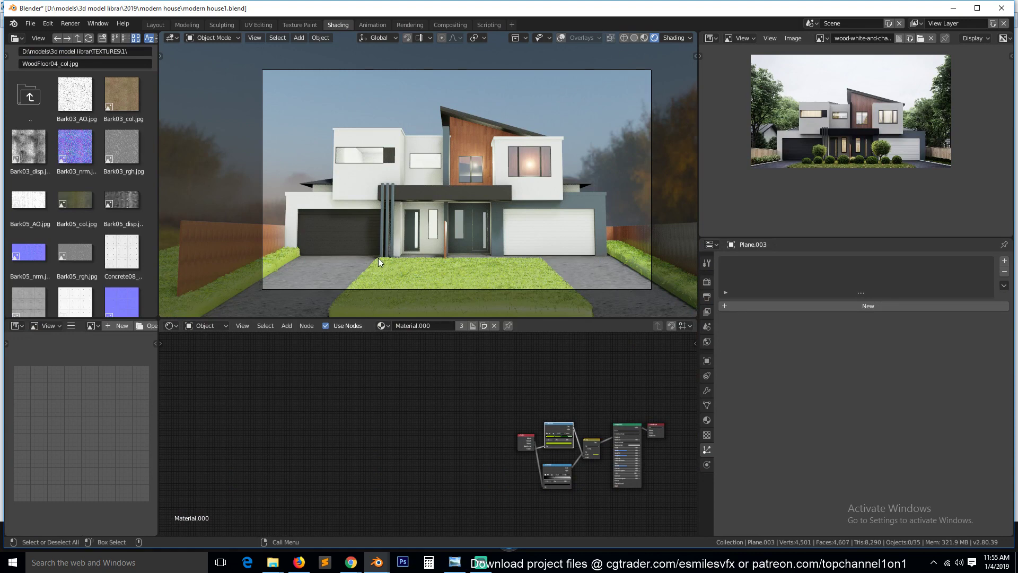
pyautogui.moveTo(379, 259); pyautogui.dragTo(420, 292, button='middle')
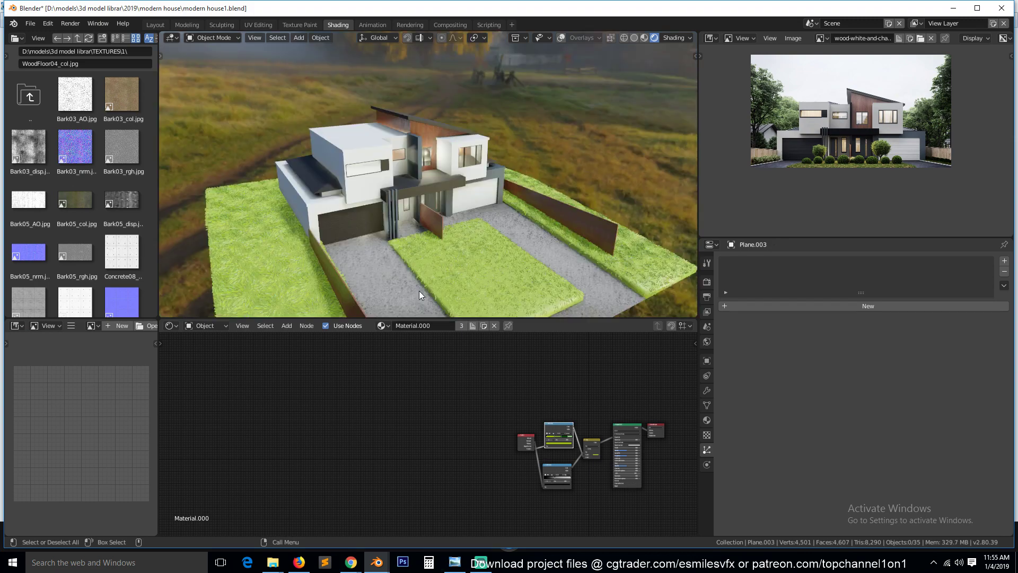
pyautogui.press('KP_0')
pyautogui.hotkey('ctrl', 's')
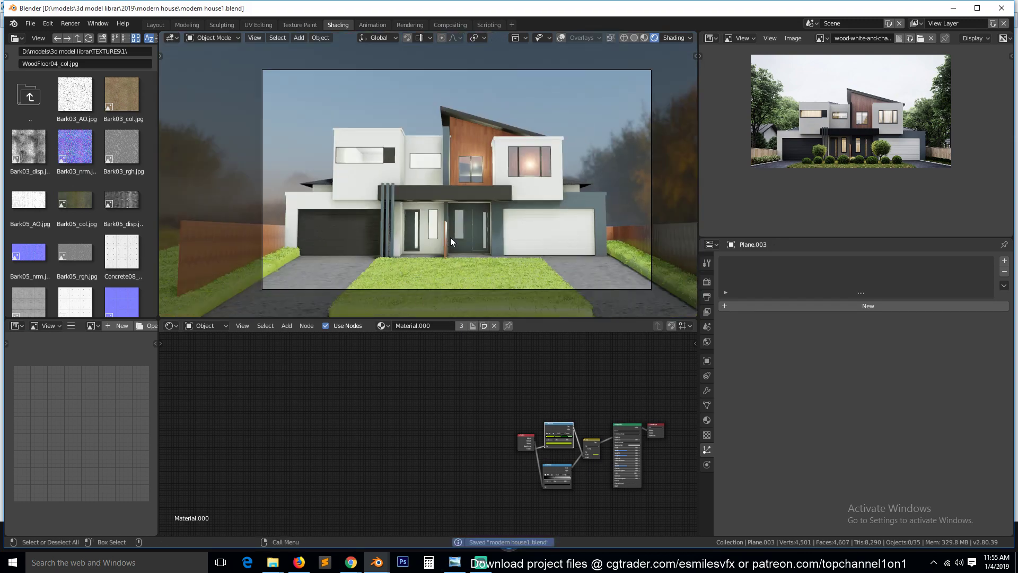